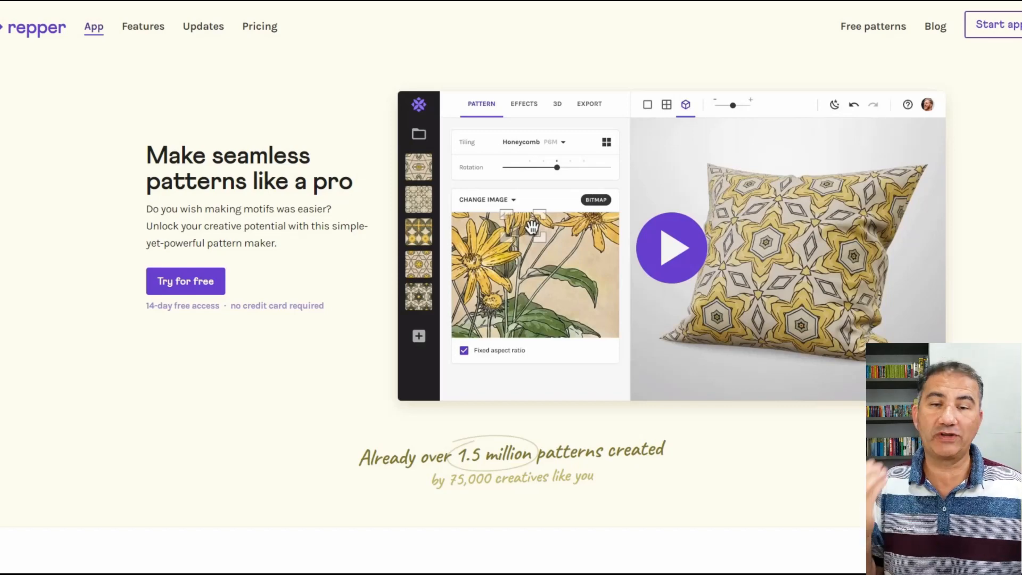
Look through the Repper home page, from the pattern collection examples and visual styles to the 3D product previews
{"action": "scroll", "coordinate": [511, 287], "scroll_direction": "down", "scroll_amount": 1}
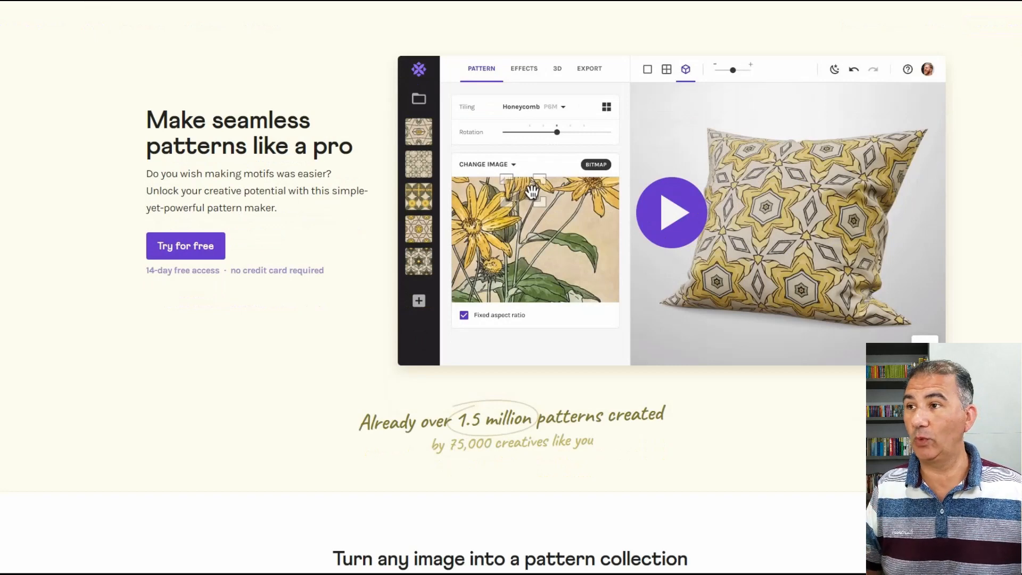
{"action": "scroll", "coordinate": [511, 287], "scroll_direction": "down", "scroll_amount": 1}
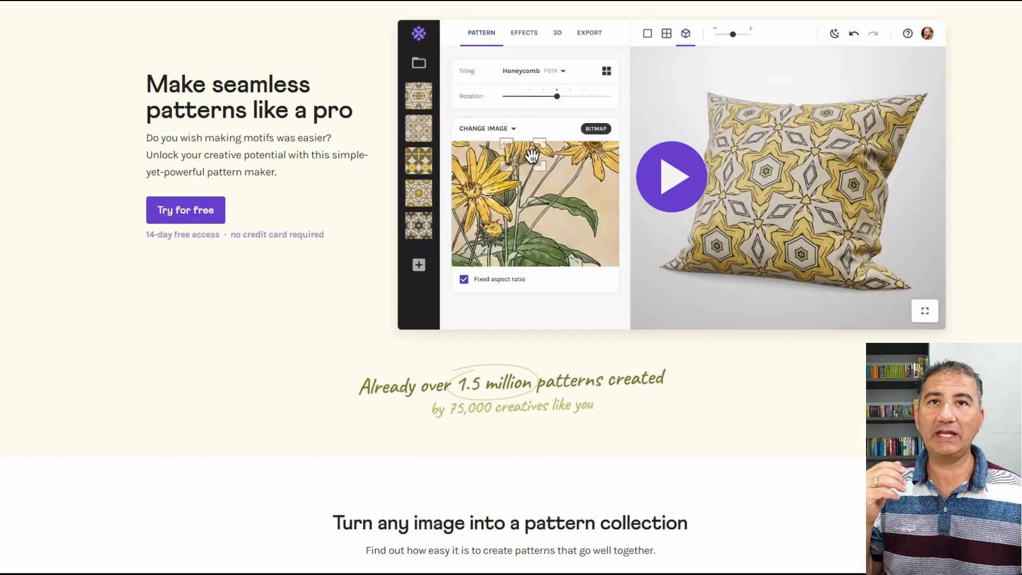
{"action": "scroll", "coordinate": [511, 288], "scroll_direction": "down", "scroll_amount": 7}
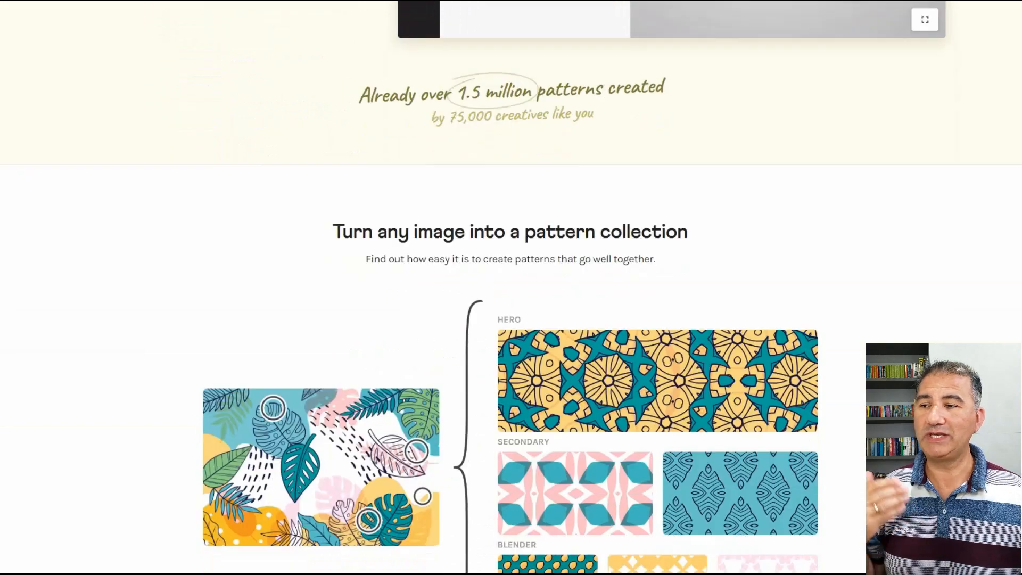
{"action": "scroll", "coordinate": [511, 288], "scroll_direction": "down", "scroll_amount": 1}
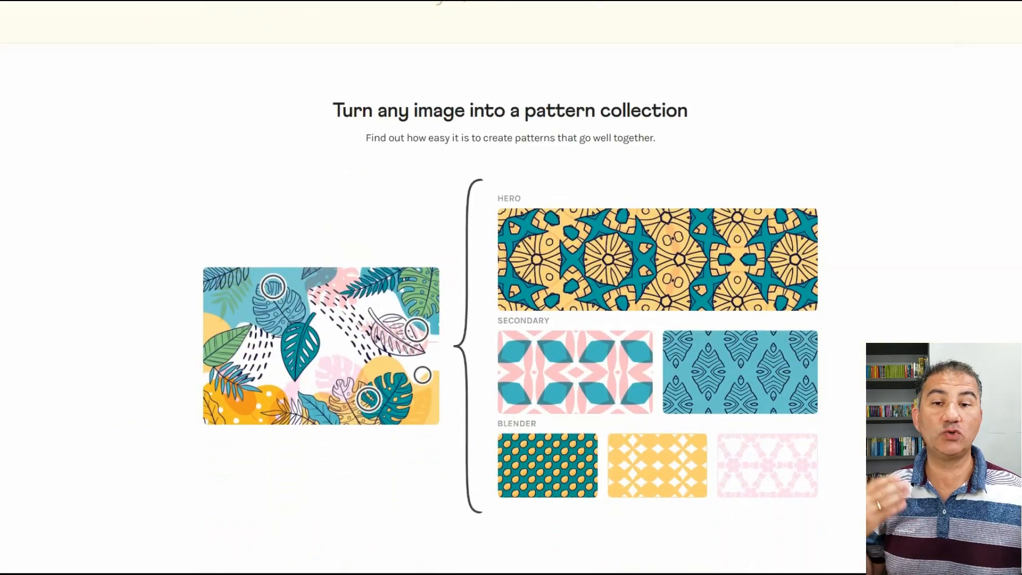
{"action": "scroll", "coordinate": [511, 287], "scroll_direction": "down", "scroll_amount": 1}
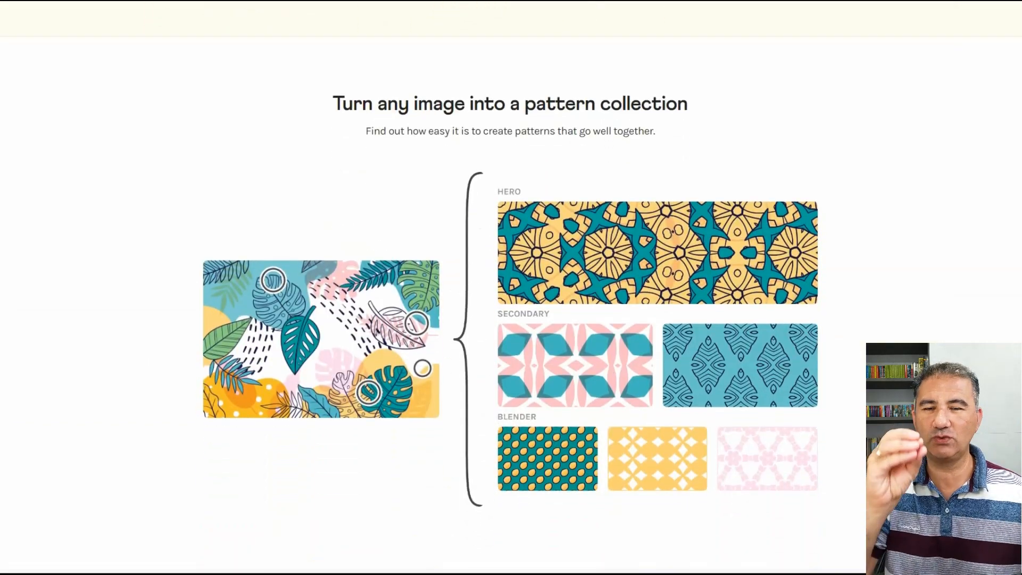
{"action": "scroll", "coordinate": [511, 287], "scroll_direction": "down", "scroll_amount": 1}
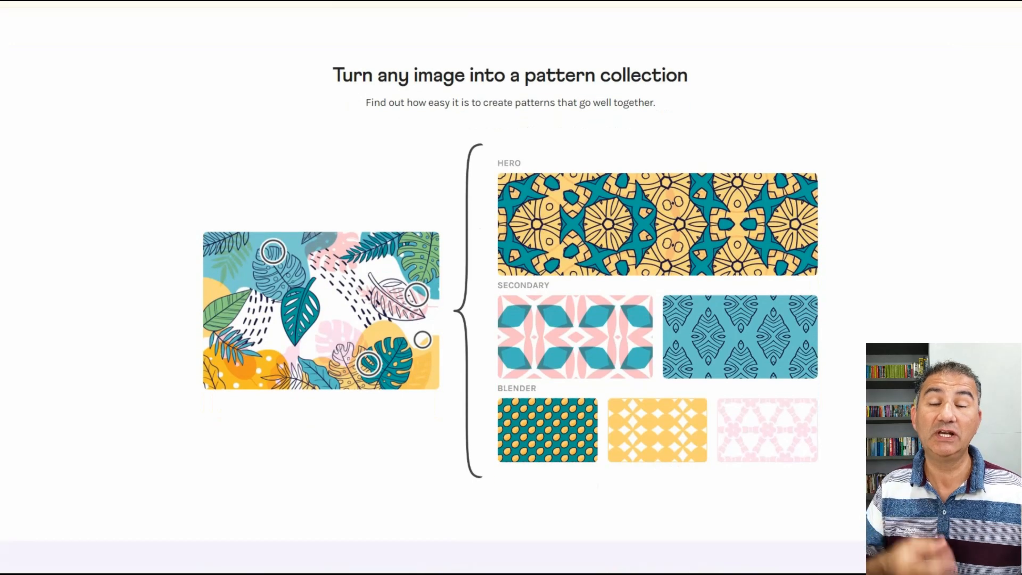
{"action": "scroll", "coordinate": [512, 287], "scroll_direction": "down", "scroll_amount": 1}
{"action": "scroll", "coordinate": [511, 287], "scroll_direction": "down", "scroll_amount": 2}
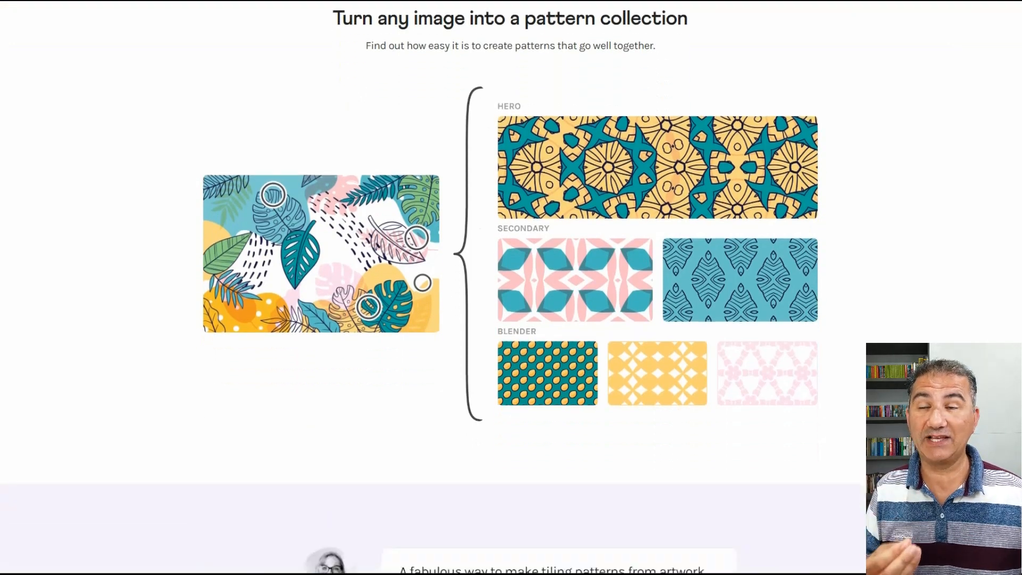
{"action": "scroll", "coordinate": [511, 288], "scroll_direction": "down", "scroll_amount": 5}
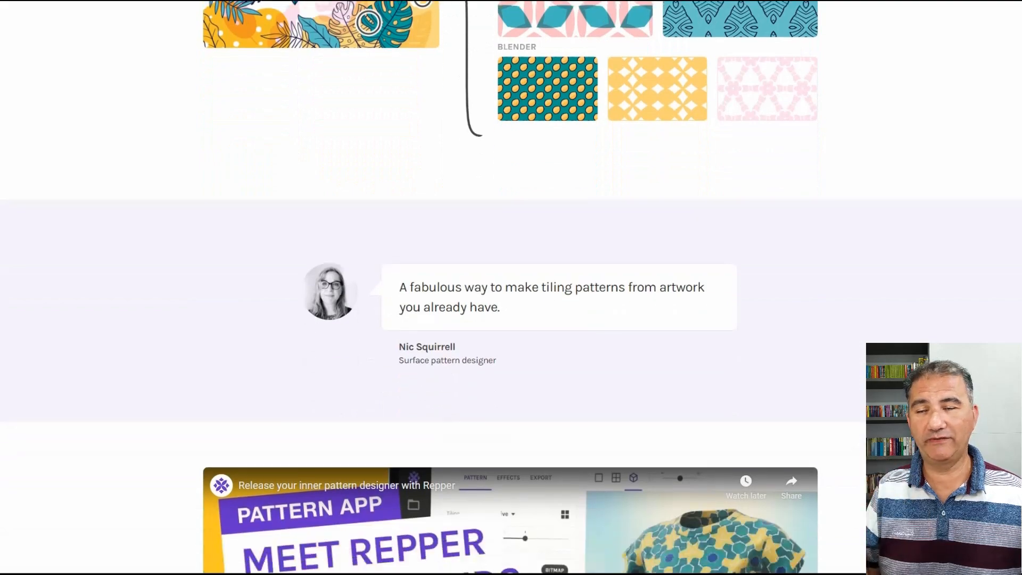
{"action": "scroll", "coordinate": [511, 288], "scroll_direction": "down", "scroll_amount": 6}
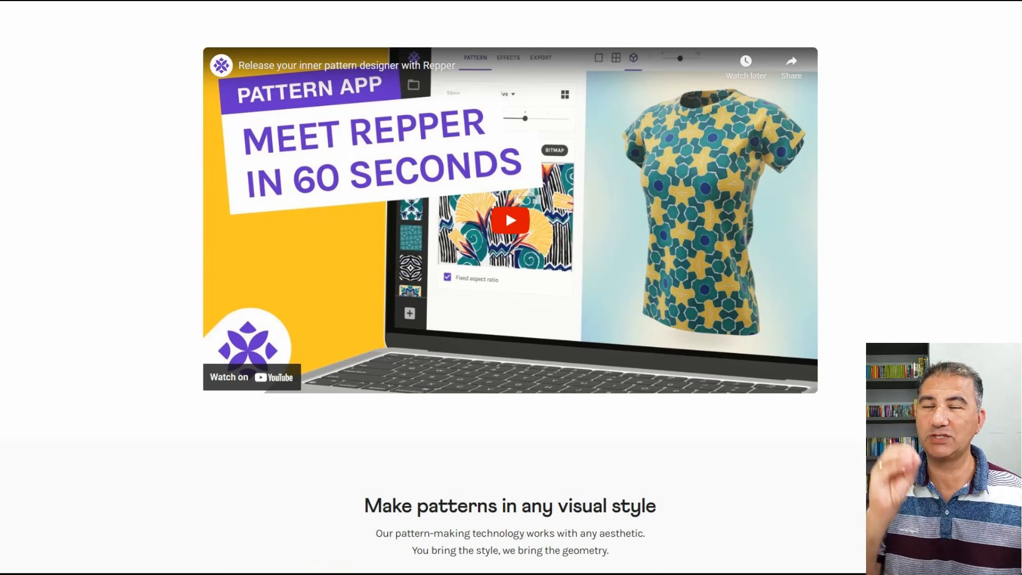
{"action": "scroll", "coordinate": [511, 288], "scroll_direction": "down", "scroll_amount": 4}
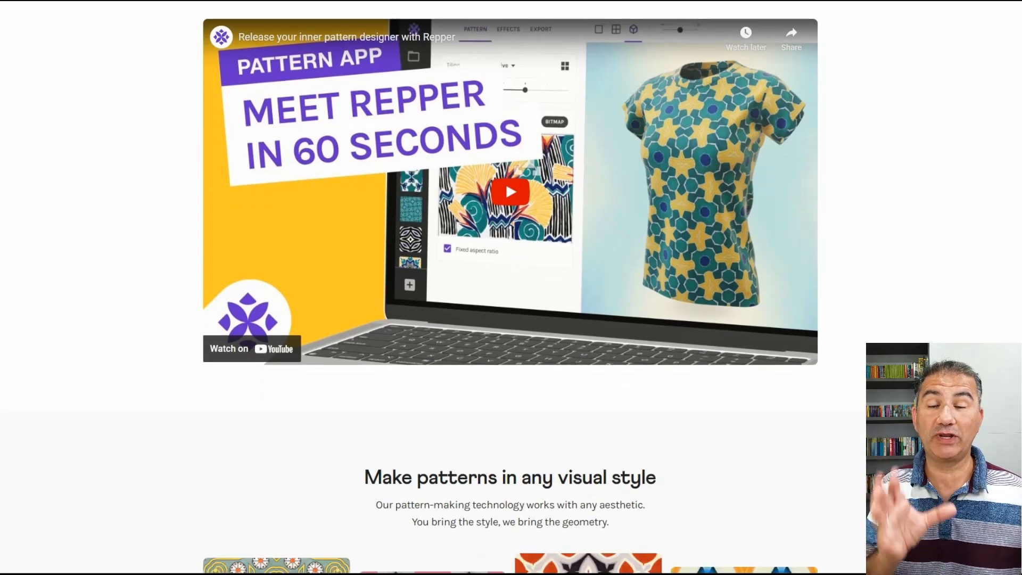
{"action": "scroll", "coordinate": [511, 288], "scroll_direction": "down", "scroll_amount": 7}
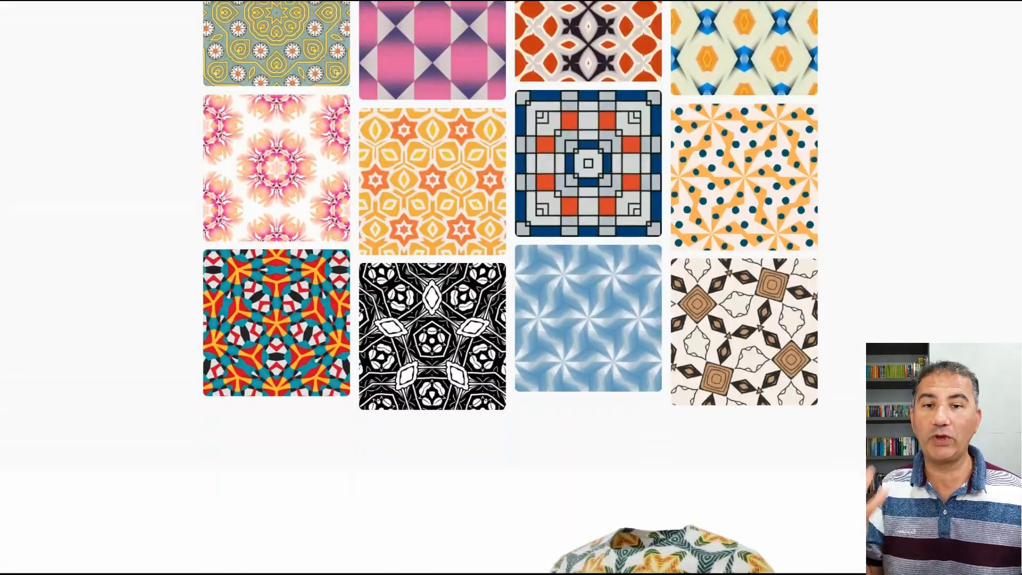
{"action": "scroll", "coordinate": [511, 288], "scroll_direction": "down", "scroll_amount": 1}
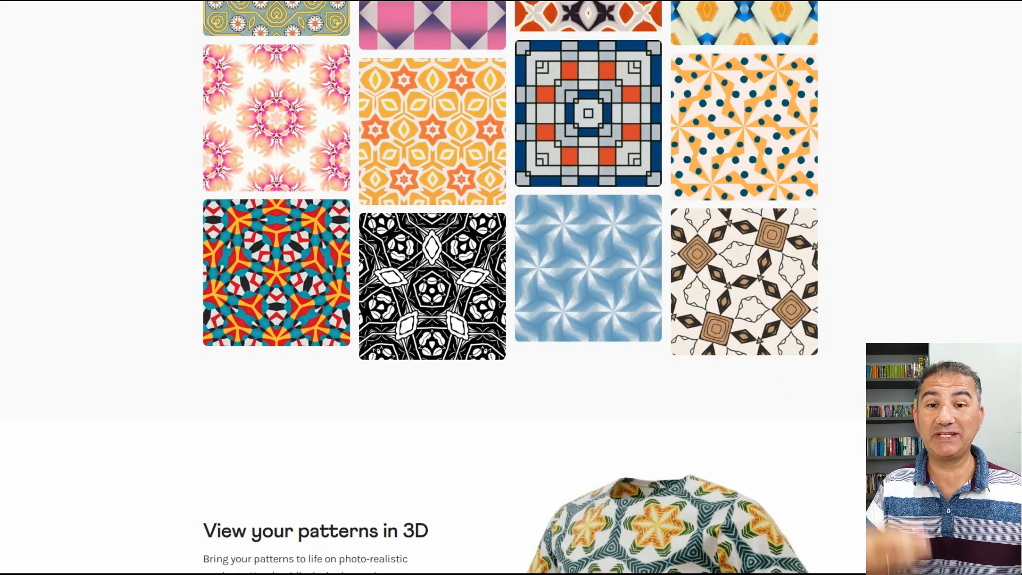
{"action": "scroll", "coordinate": [511, 287], "scroll_direction": "down", "scroll_amount": 1}
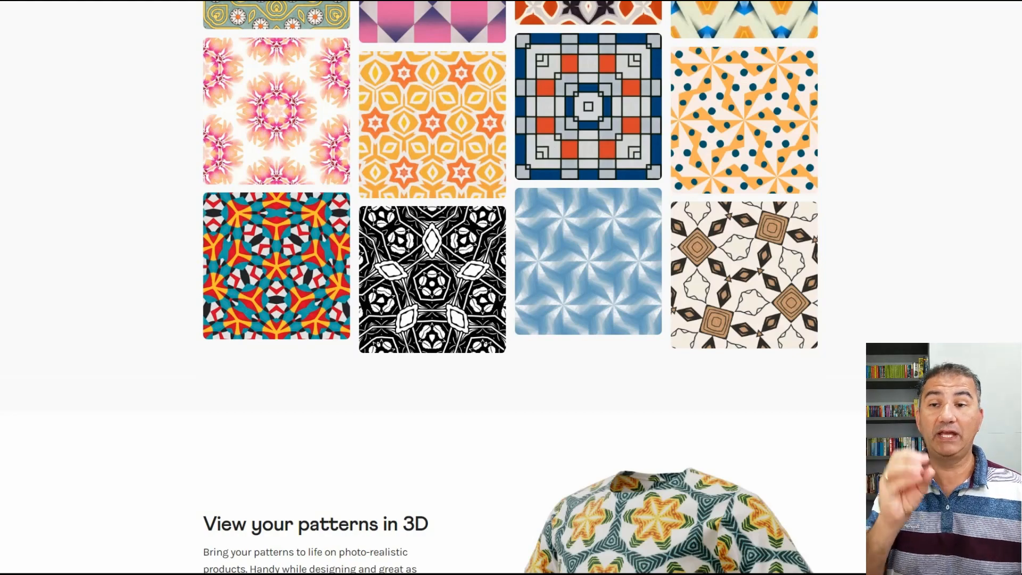
{"action": "scroll", "coordinate": [511, 287], "scroll_direction": "down", "scroll_amount": 7}
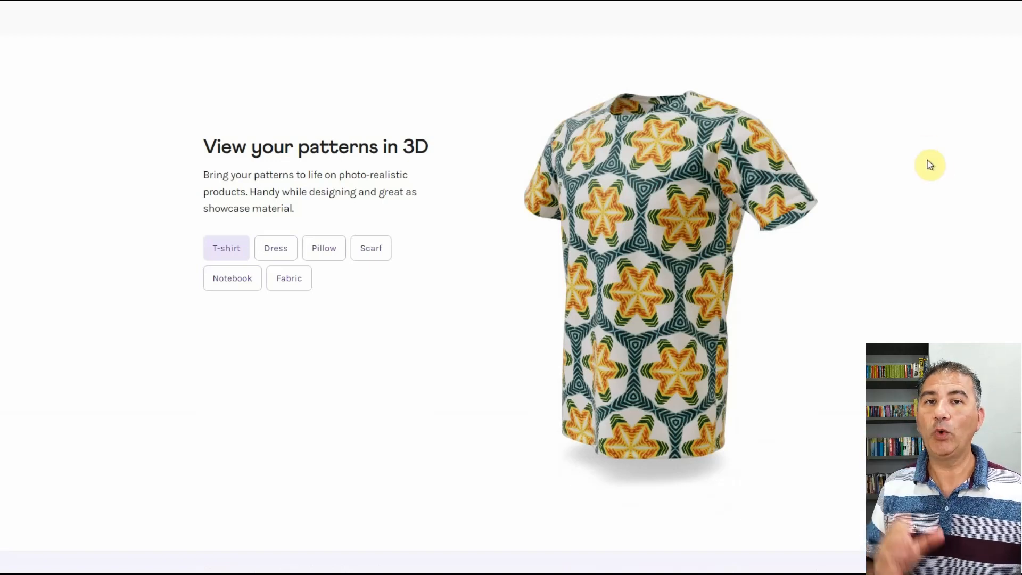
Start the Repper app from the home page and open the YouTube Video collection in the editor
{"action": "scroll", "coordinate": [929, 165], "scroll_direction": "up", "scroll_amount": 15}
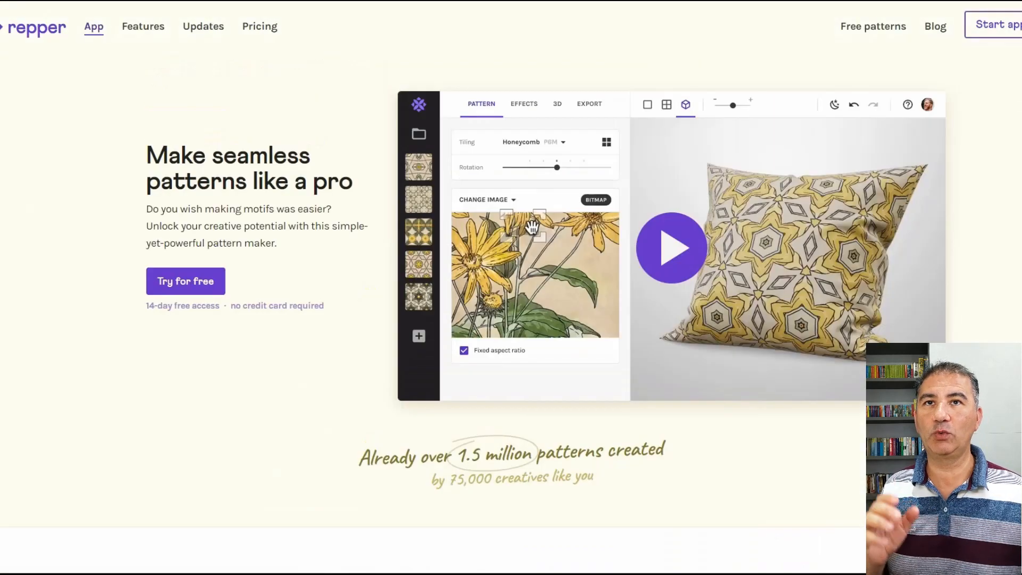
{"action": "left_click", "coordinate": [996, 31]}
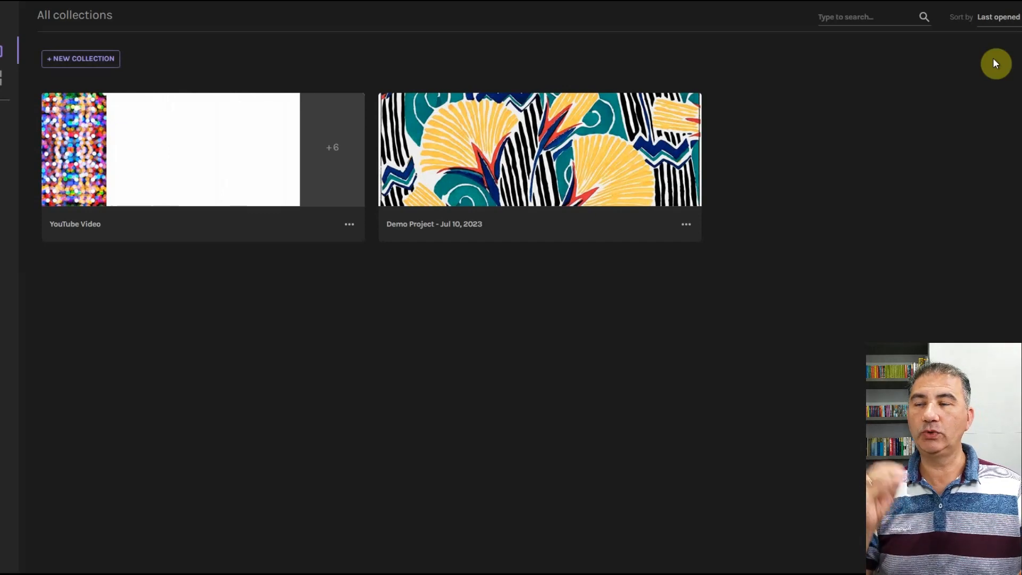
{"action": "mouse_move", "coordinate": [443, 154]}
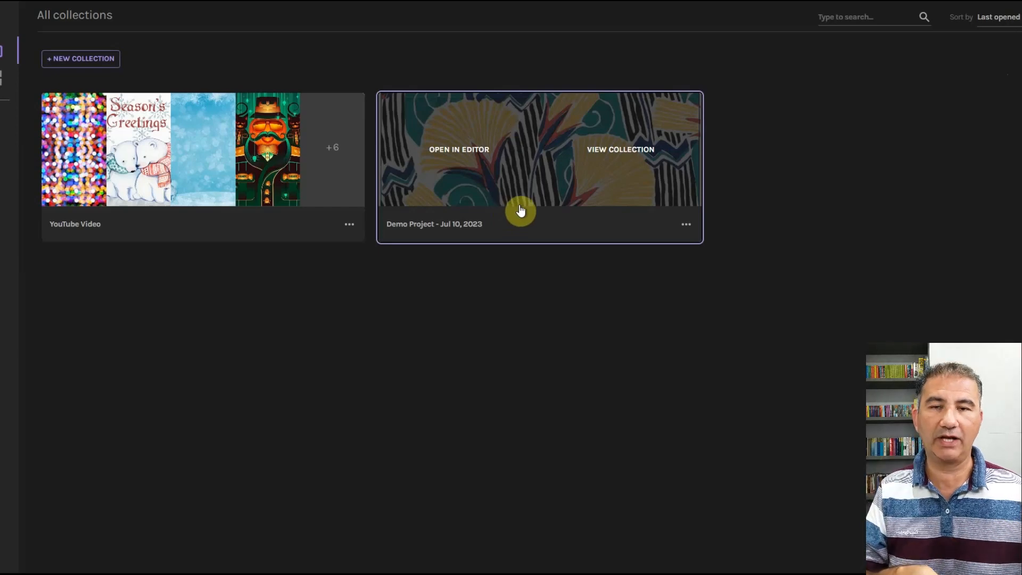
{"action": "left_click", "coordinate": [614, 158]}
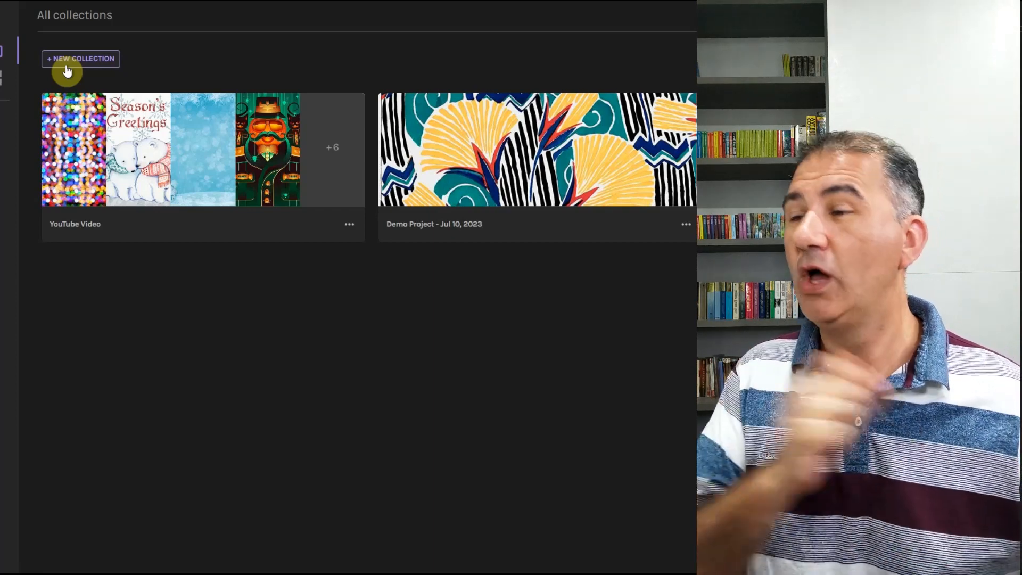
{"action": "mouse_move", "coordinate": [132, 176]}
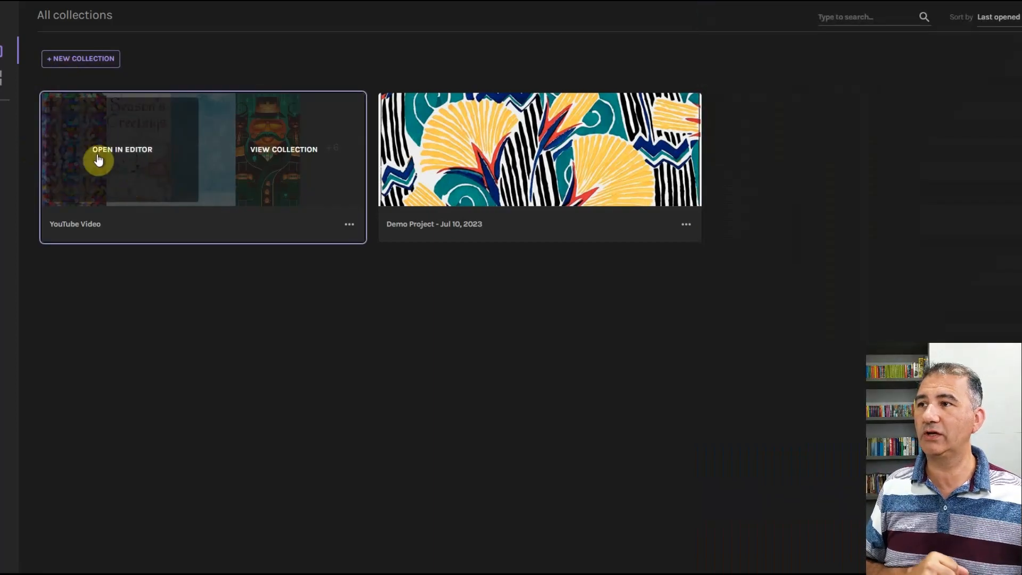
{"action": "left_click", "coordinate": [123, 154]}
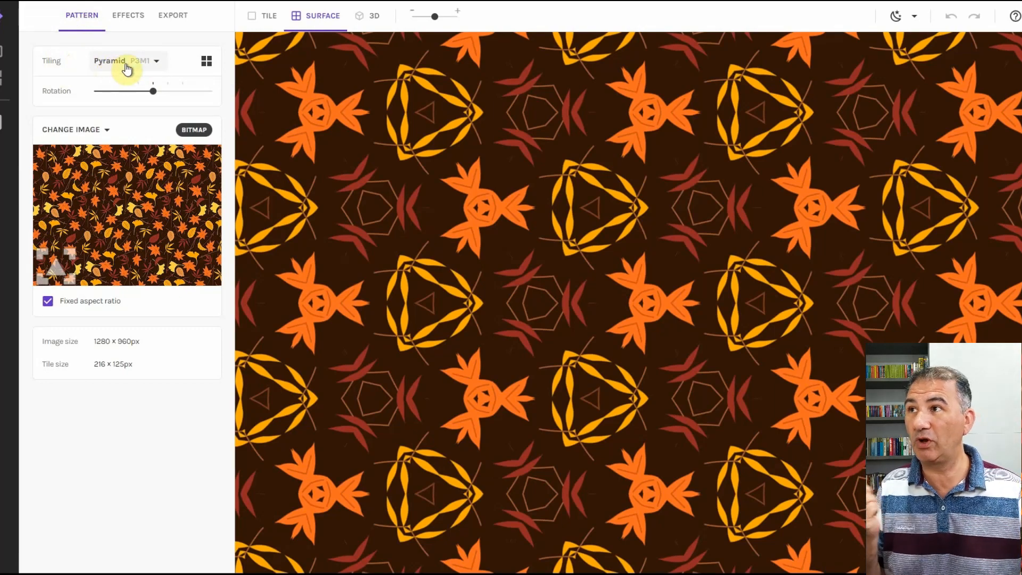
Apply the Honeycomb tiling and move the sampling area to a new spot in the lower-left part of the leaf image
{"action": "left_click", "coordinate": [157, 64]}
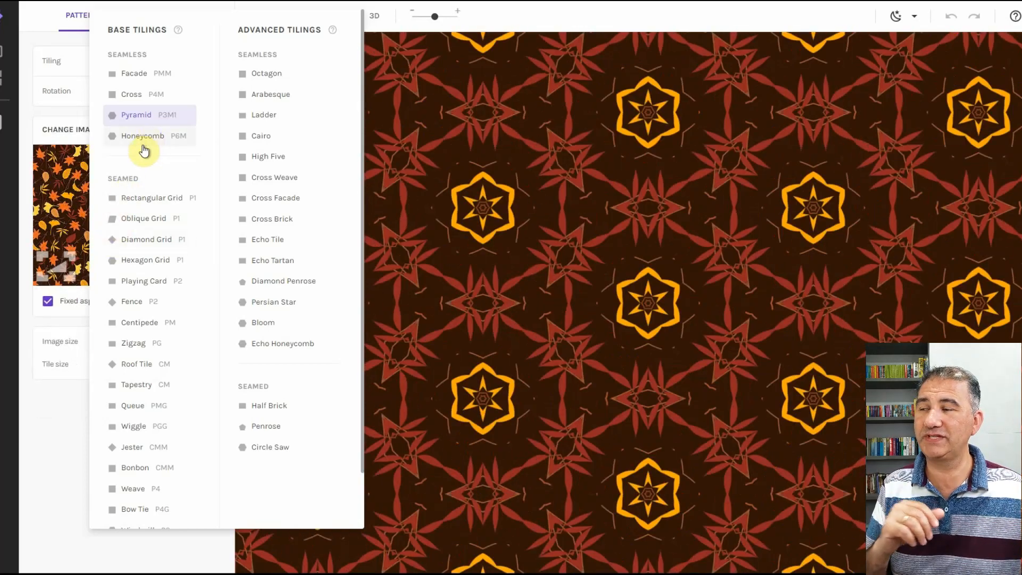
{"action": "left_click", "coordinate": [143, 138]}
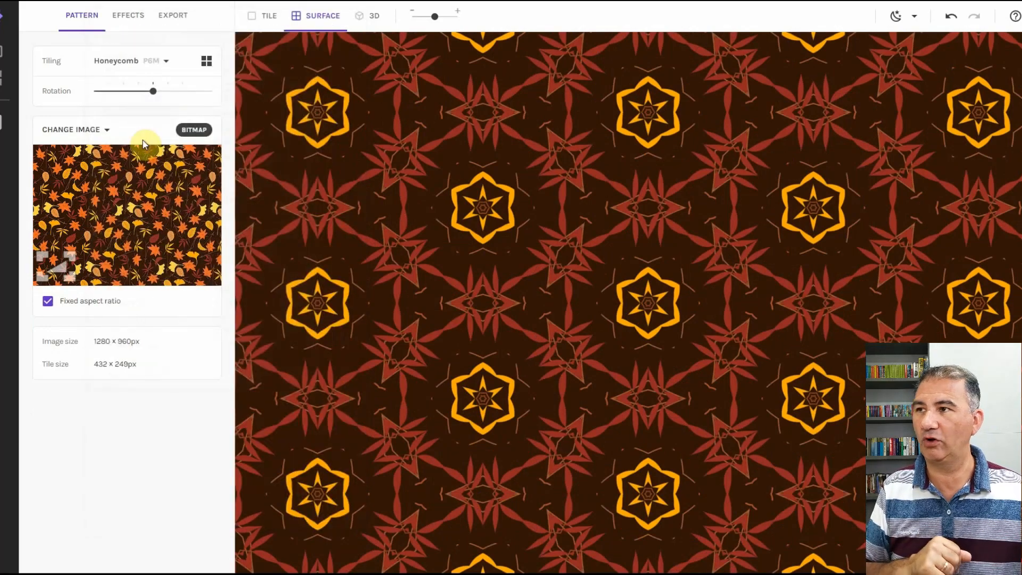
{"action": "left_click_drag", "start_coordinate": [52, 265], "coordinate": [59, 238]}
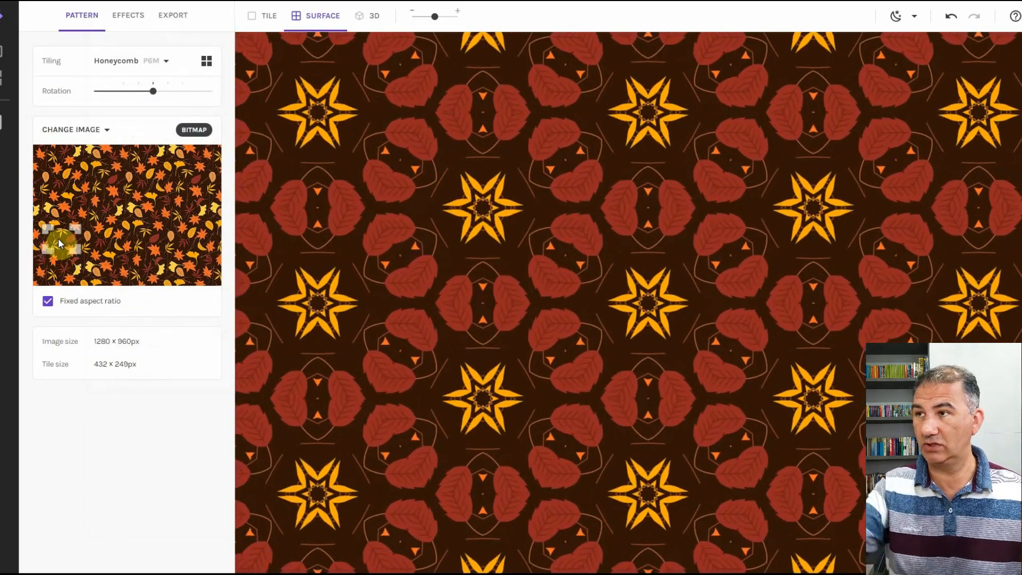
{"action": "left_click_drag", "start_coordinate": [58, 238], "coordinate": [71, 235]}
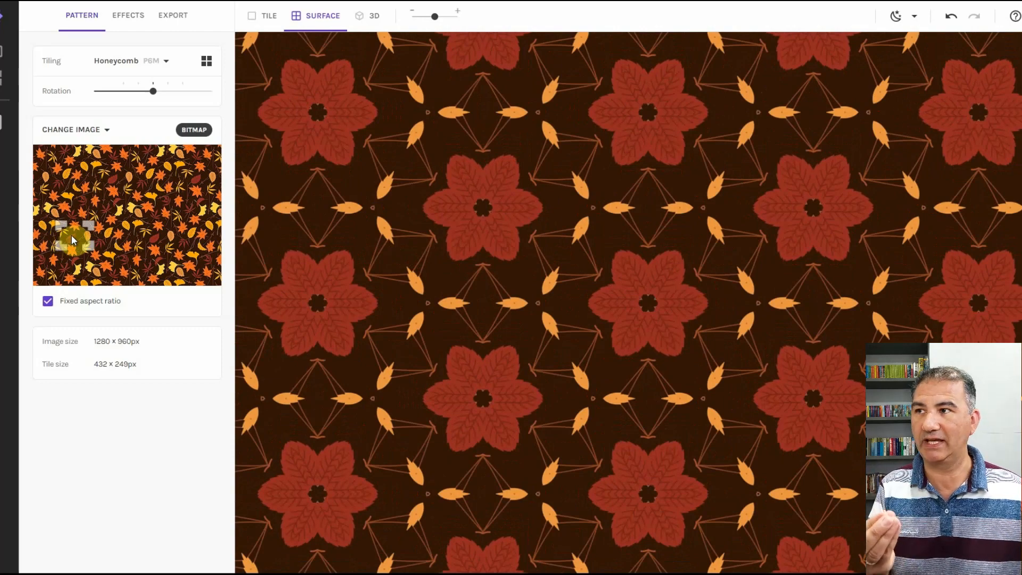
{"action": "left_click_drag", "start_coordinate": [71, 236], "coordinate": [92, 231]}
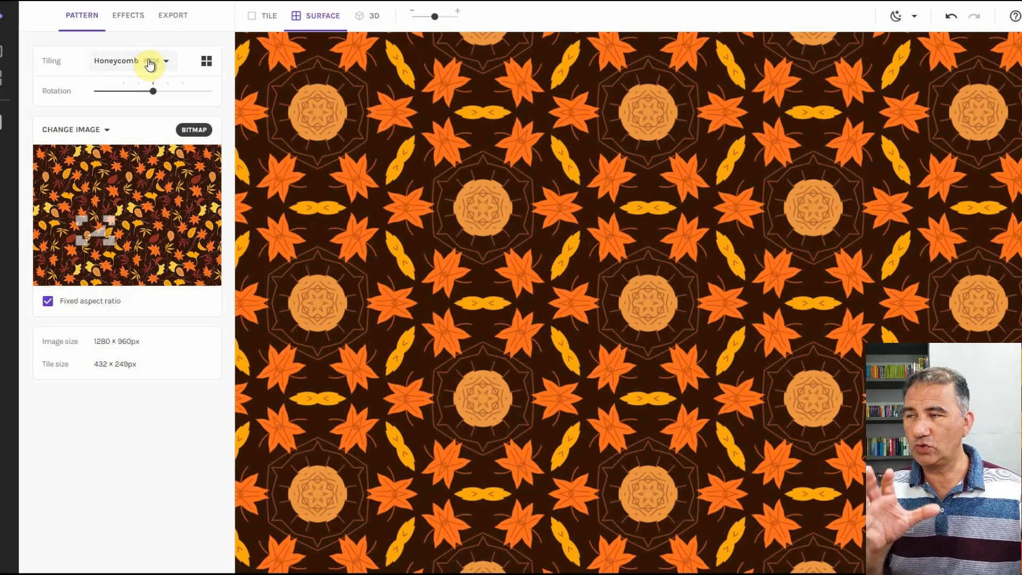
Set the pattern's rotation to about -97.2 and change its tiling to Cross
{"action": "mouse_move", "coordinate": [153, 91]}
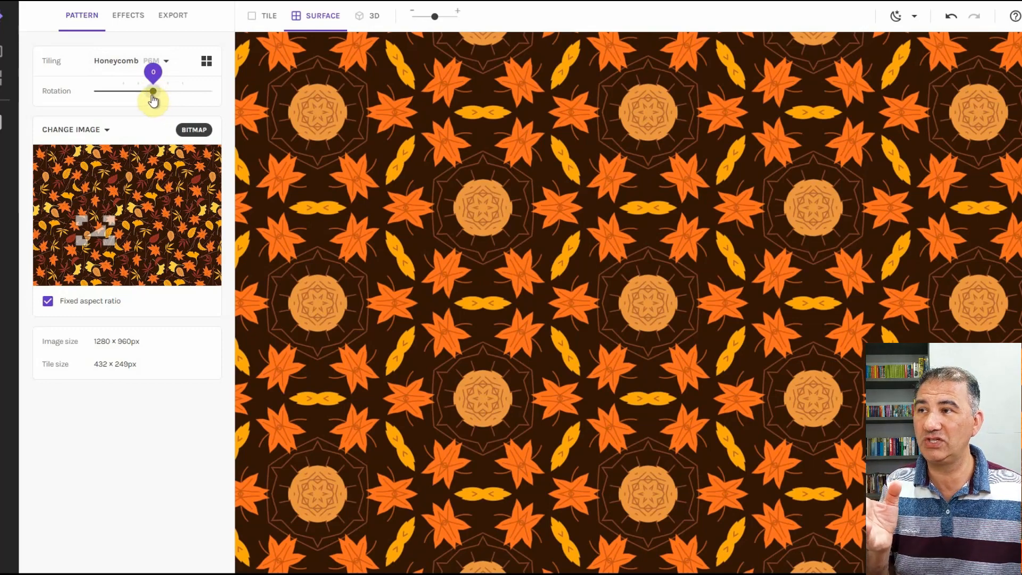
{"action": "left_click_drag", "start_coordinate": [153, 100], "coordinate": [123, 103]}
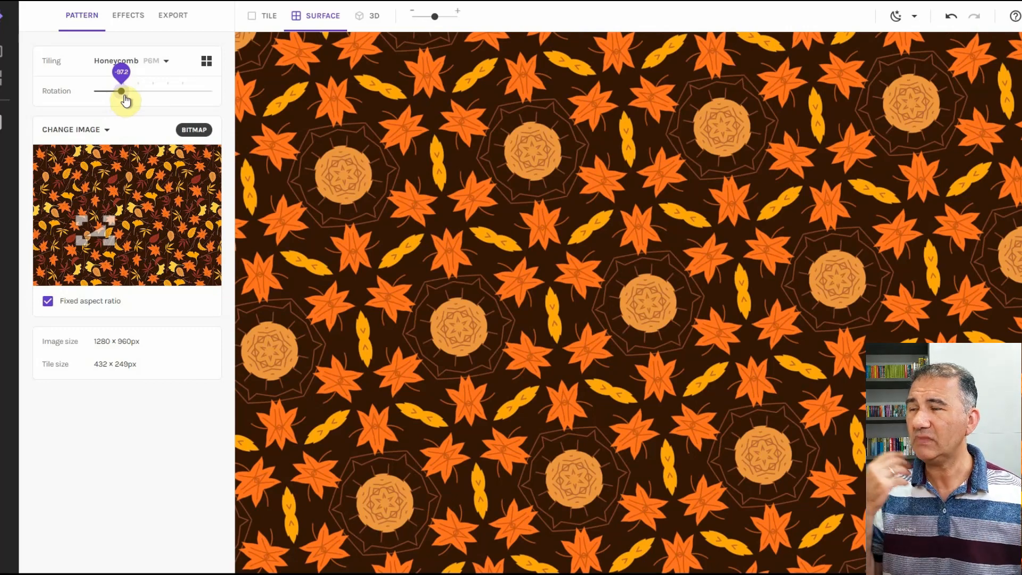
{"action": "left_click", "coordinate": [129, 62]}
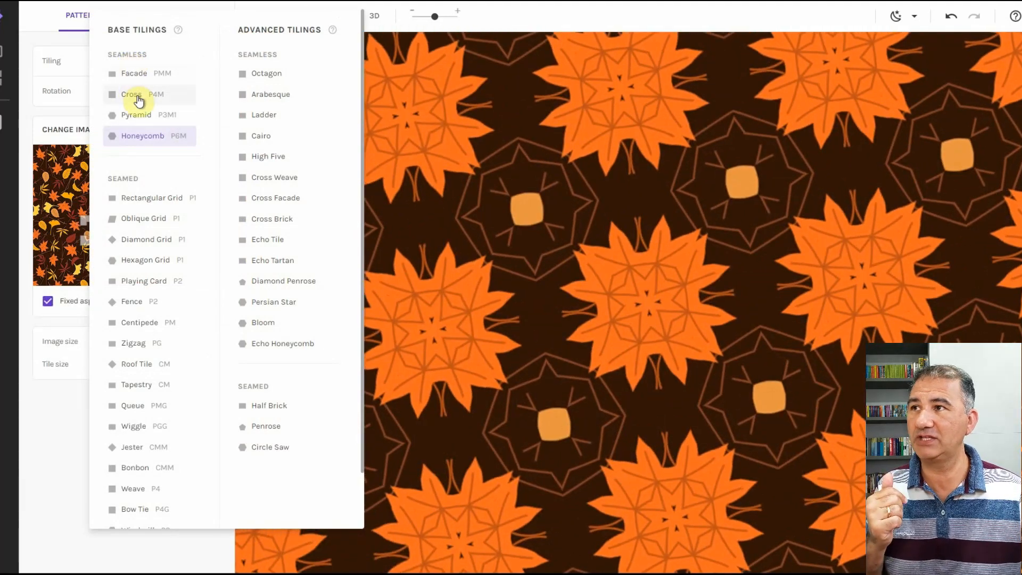
{"action": "left_click", "coordinate": [139, 100]}
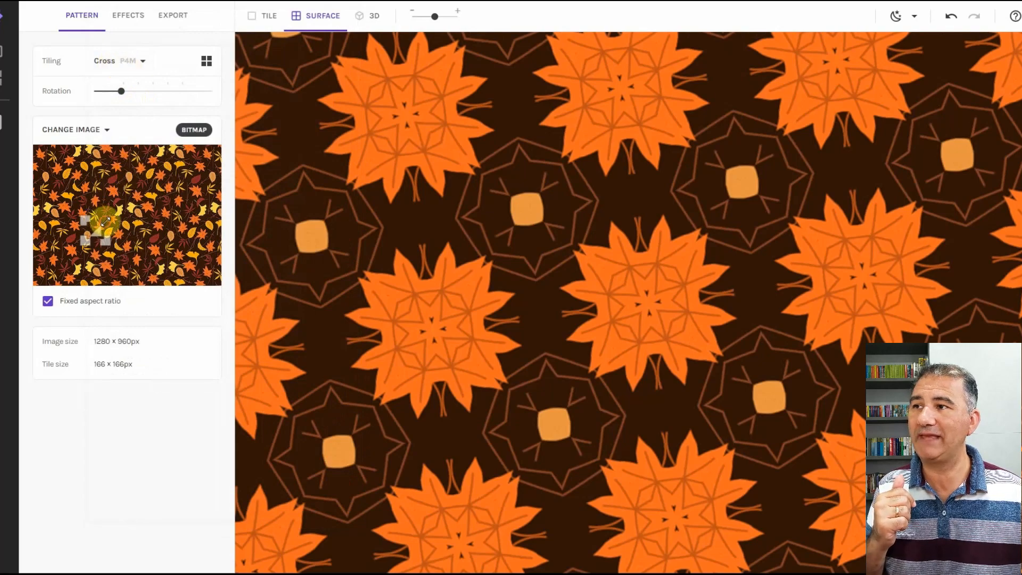
Enlarge the sampling area on the leaf image to a tile of 1164 × 1164 px, and shrink it to about 81 × 81 px
{"action": "left_click_drag", "start_coordinate": [104, 220], "coordinate": [128, 201]}
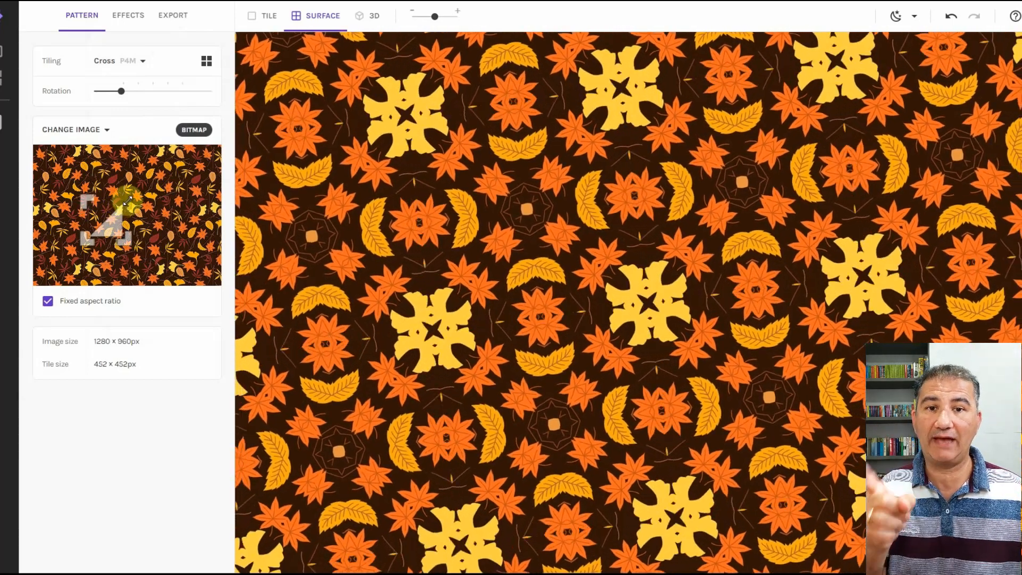
{"action": "left_click_drag", "start_coordinate": [129, 201], "coordinate": [129, 199]}
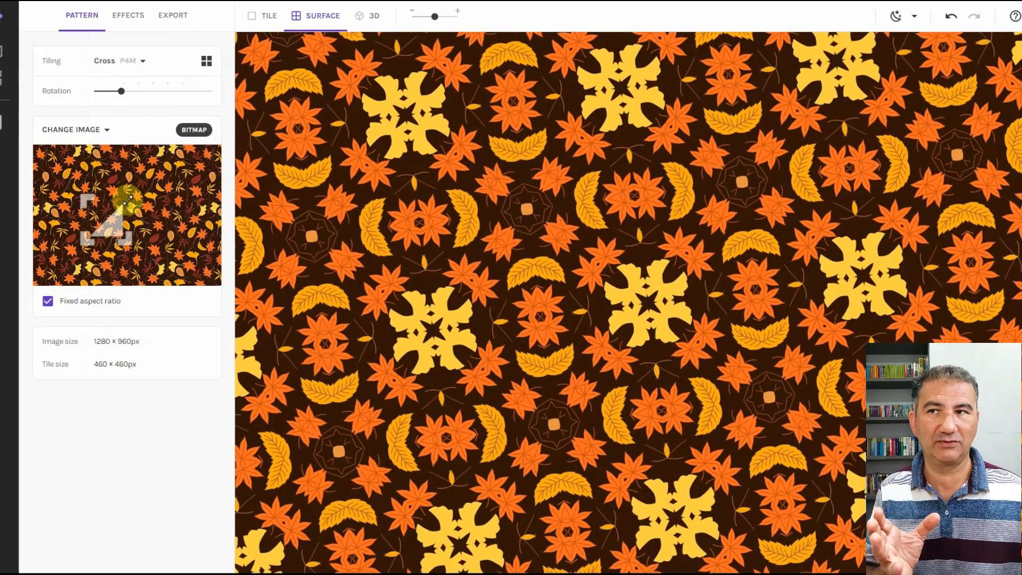
{"action": "left_click_drag", "start_coordinate": [129, 199], "coordinate": [190, 149]}
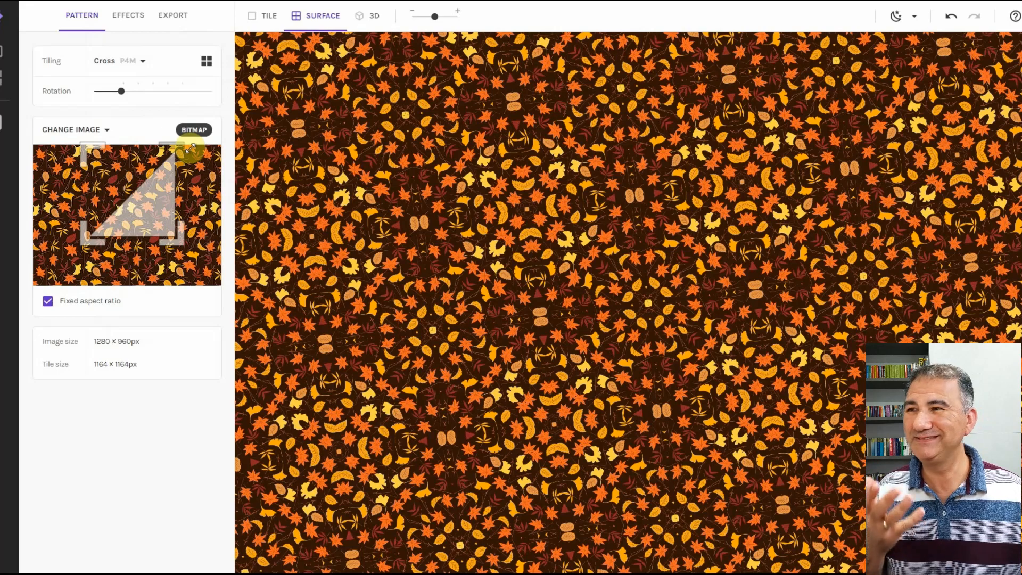
{"action": "left_click_drag", "start_coordinate": [190, 149], "coordinate": [114, 228]}
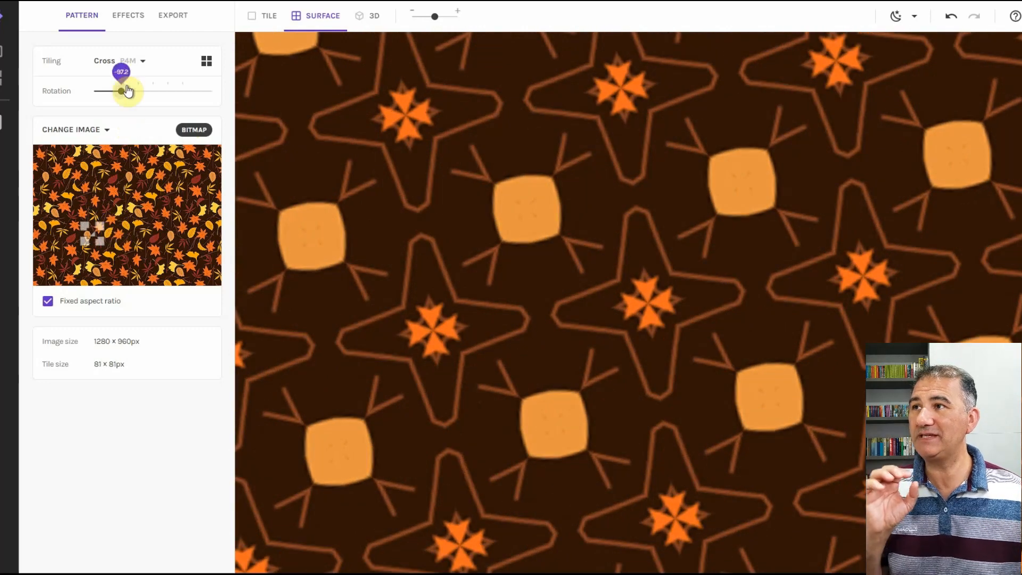
{"action": "left_click", "coordinate": [124, 58]}
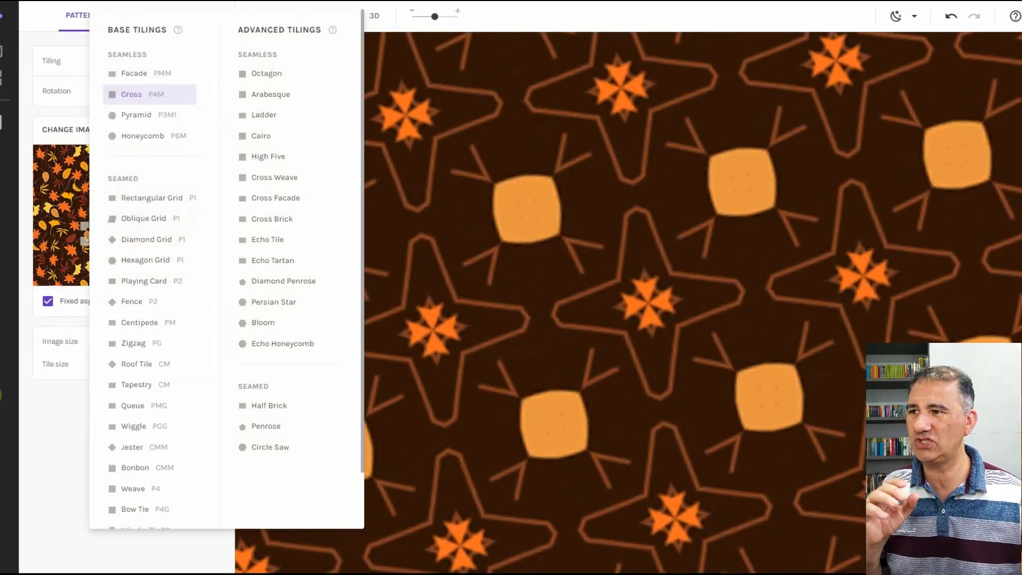
{"action": "left_click", "coordinate": [43, 423]}
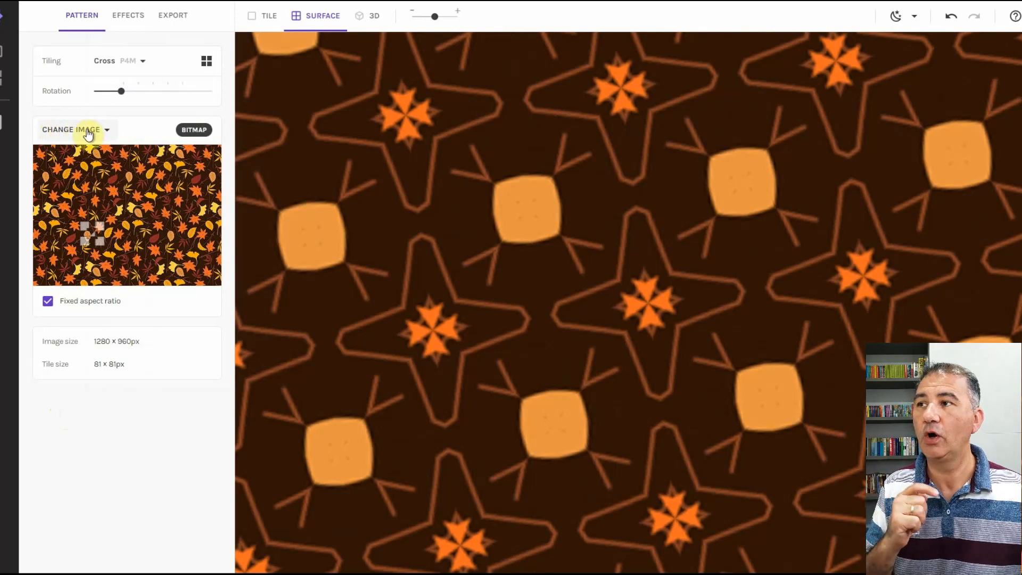
Replace the source image with the collection's turkey picture and move the sampling area onto the turkey's head
{"action": "left_click", "coordinate": [105, 130]}
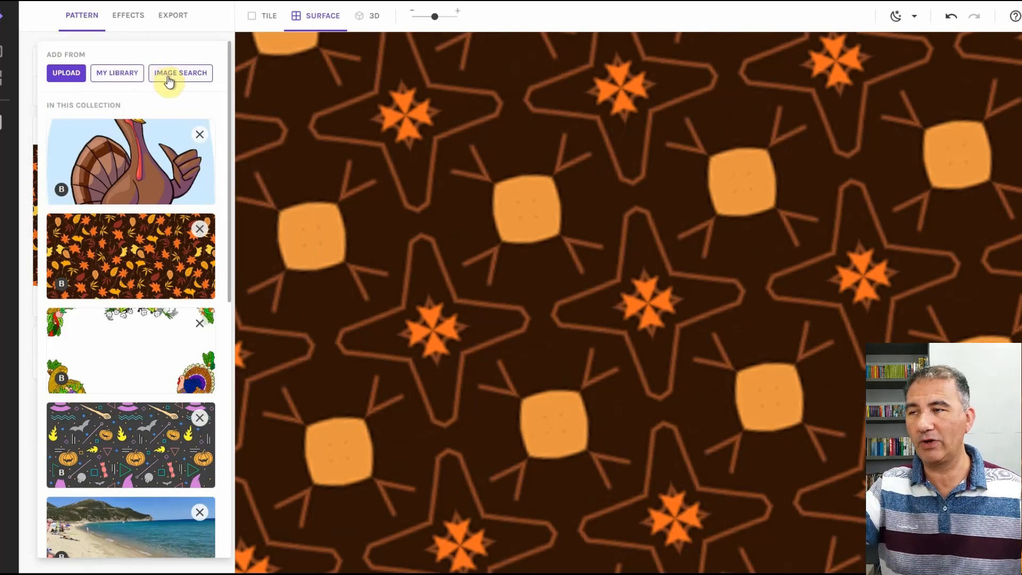
{"action": "left_click", "coordinate": [133, 145]}
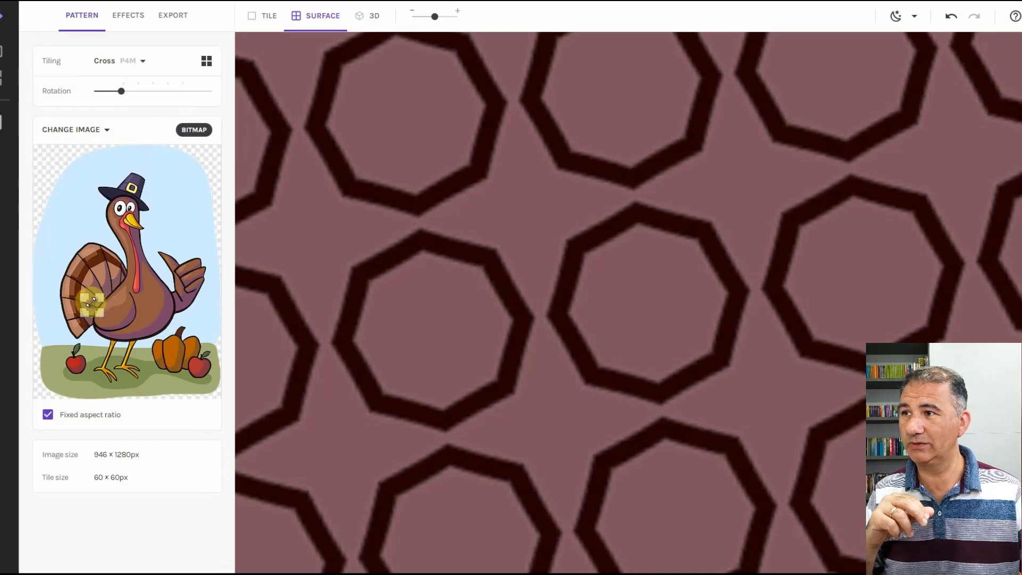
{"action": "left_click_drag", "start_coordinate": [90, 307], "coordinate": [120, 210]}
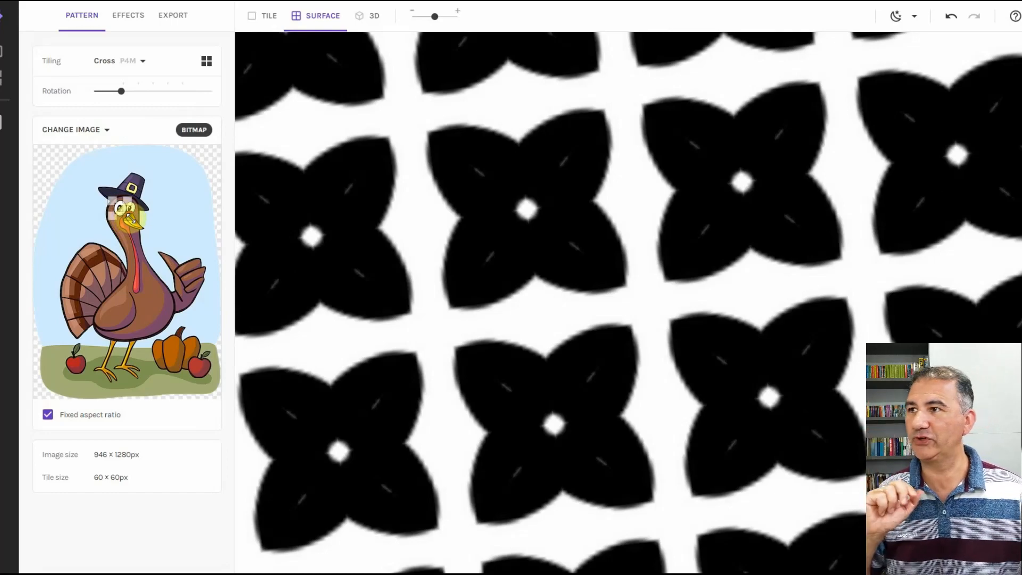
Enlarge the sampling area around the turkey's head and hat to a 677 × 677 px tile, and center the pattern's rotation
{"action": "left_click_drag", "start_coordinate": [128, 218], "coordinate": [156, 253]}
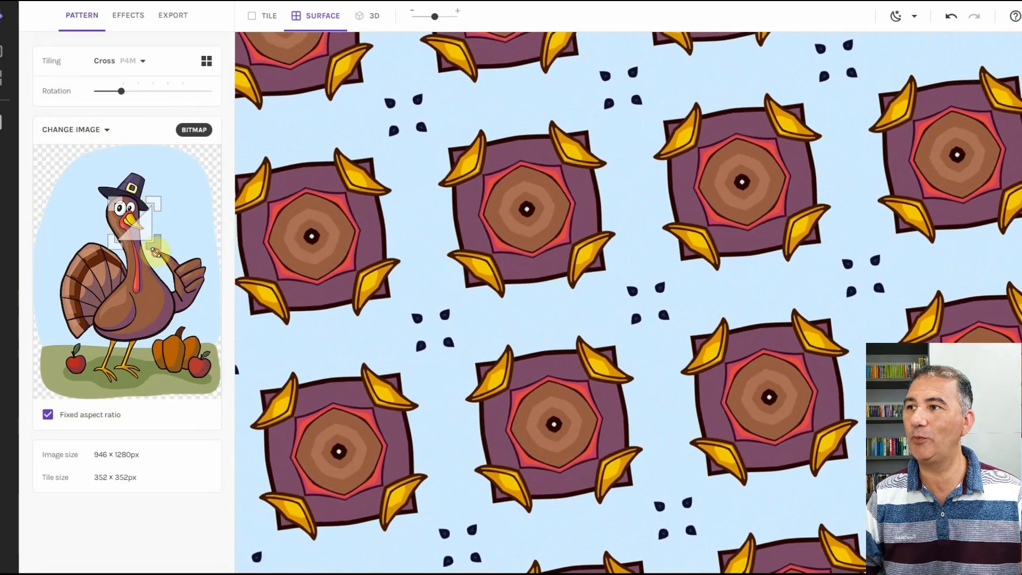
{"action": "left_click_drag", "start_coordinate": [112, 202], "coordinate": [87, 179]}
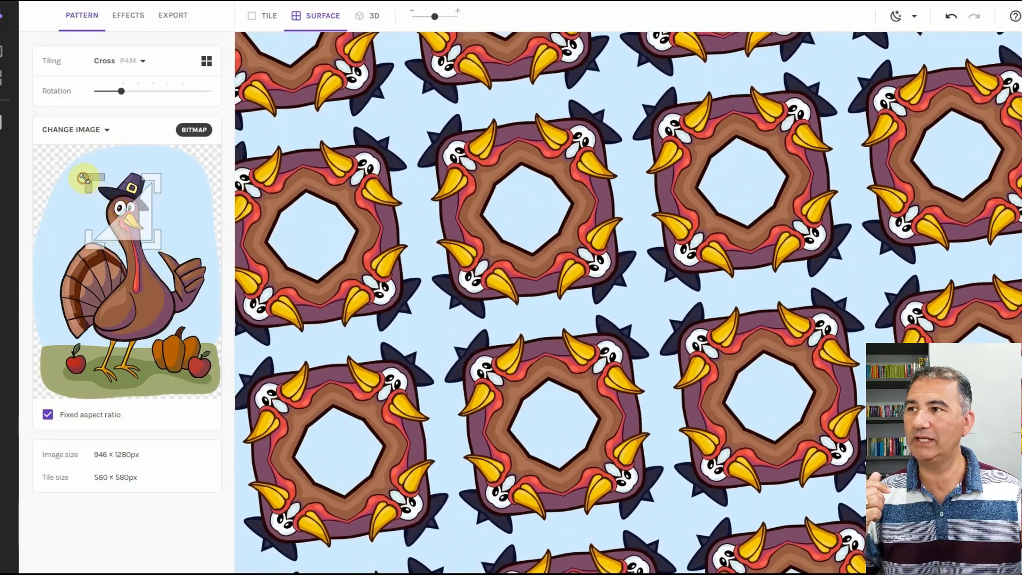
{"action": "left_click_drag", "start_coordinate": [127, 213], "coordinate": [110, 198]}
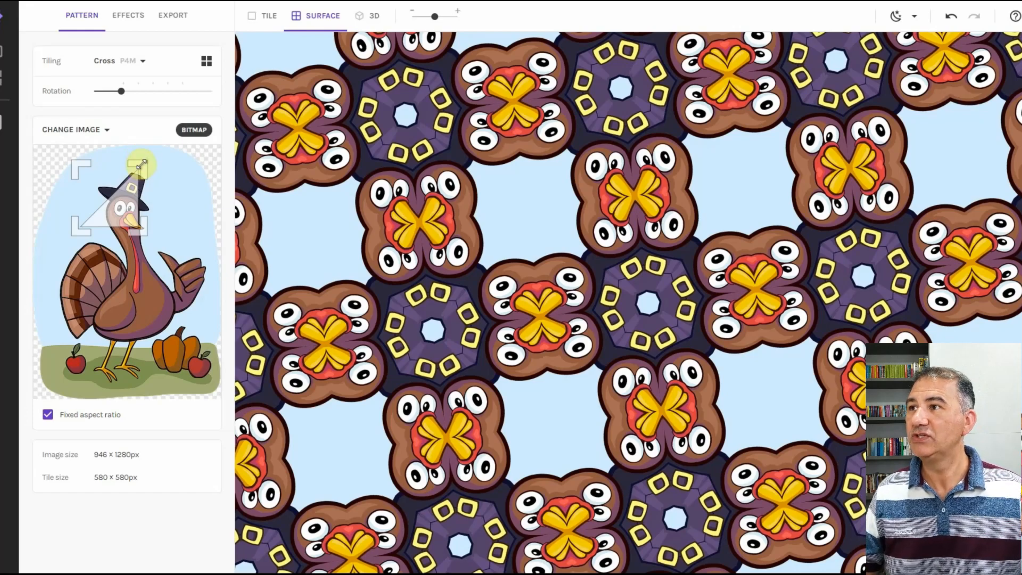
{"action": "left_click_drag", "start_coordinate": [122, 99], "coordinate": [154, 102]}
{"action": "left_click_drag", "start_coordinate": [146, 224], "coordinate": [154, 245]}
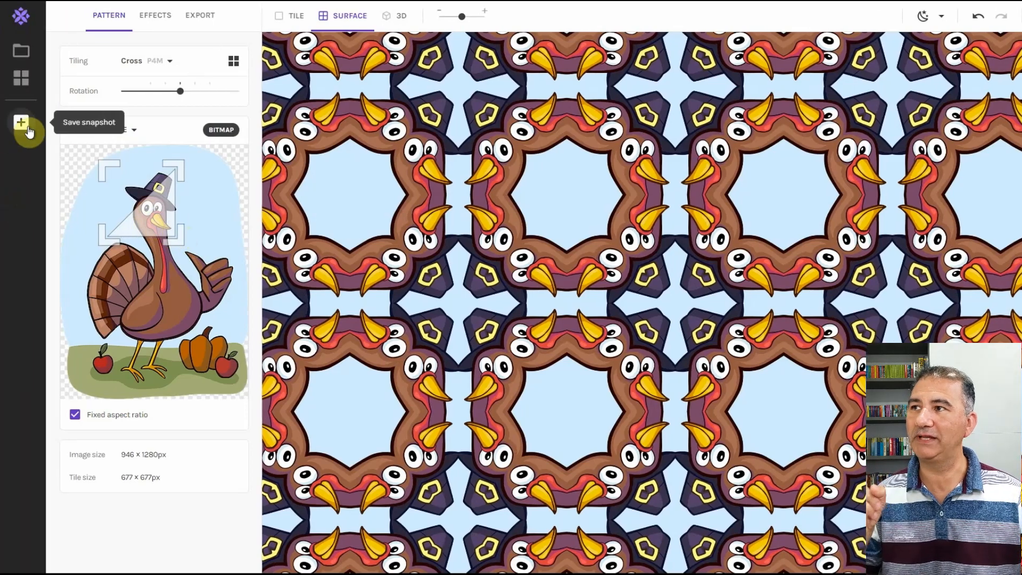
Save the turkey pattern as a snapshot and select it
{"action": "left_click", "coordinate": [28, 127]}
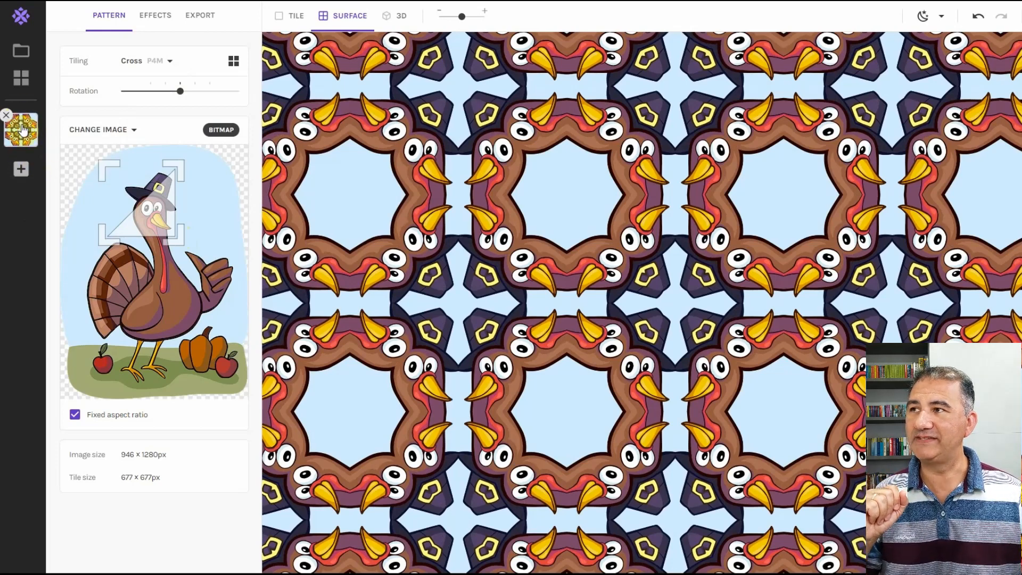
{"action": "left_click", "coordinate": [26, 143]}
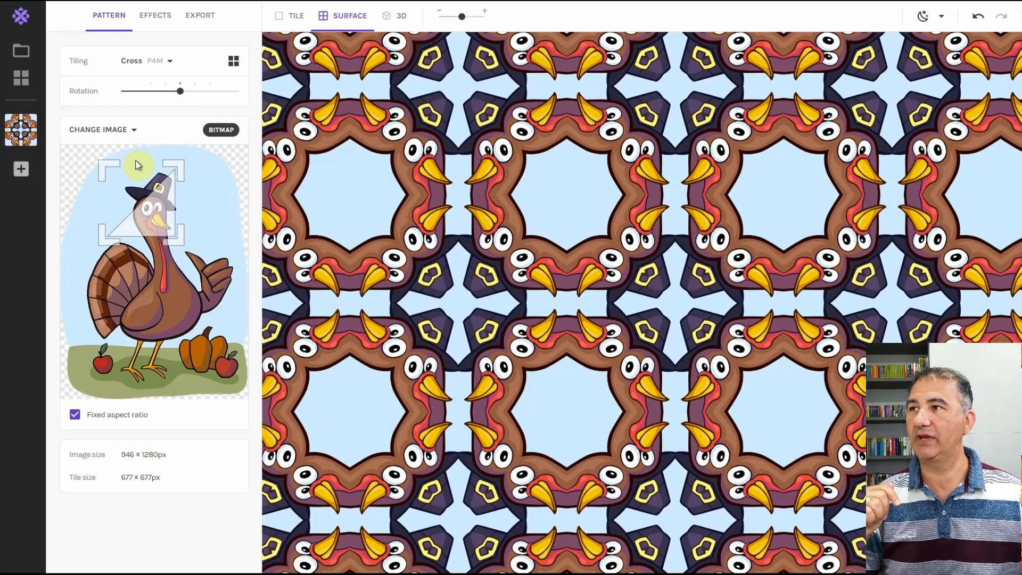
Switch the source image to the collection's dark Halloween picture and apply the Playing Card tiling
{"action": "left_click", "coordinate": [114, 130]}
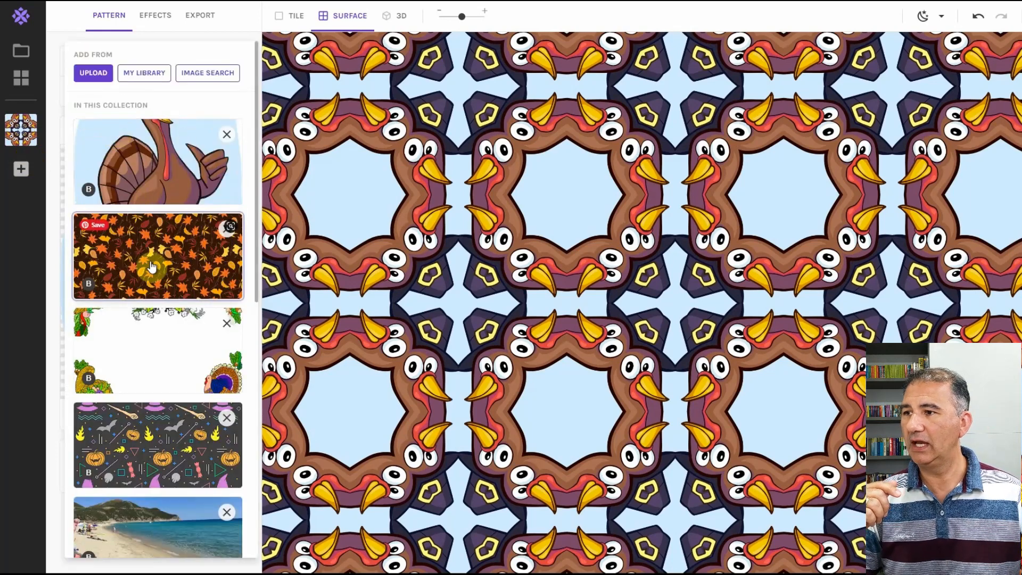
{"action": "left_click", "coordinate": [157, 434]}
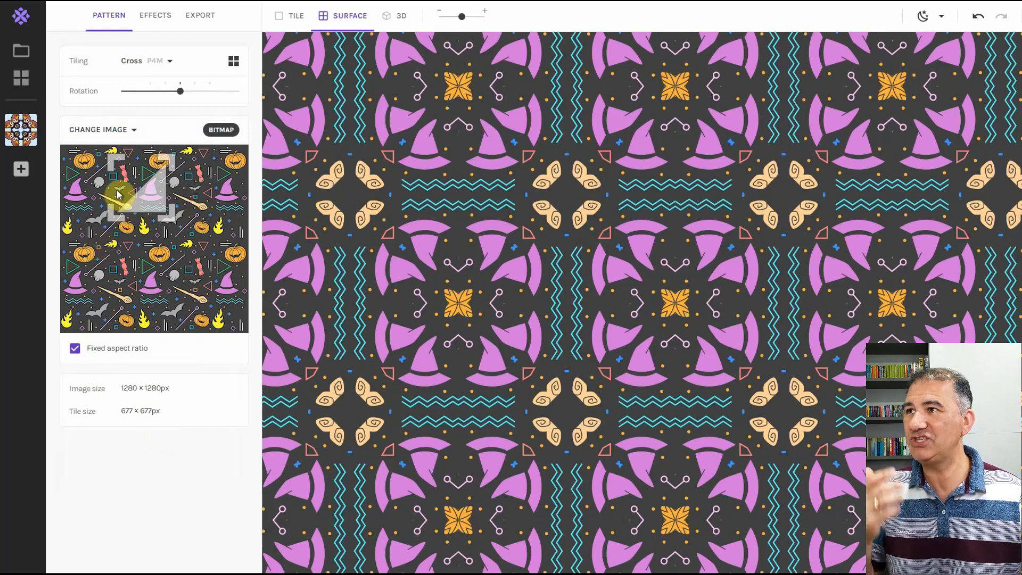
{"action": "left_click", "coordinate": [149, 61]}
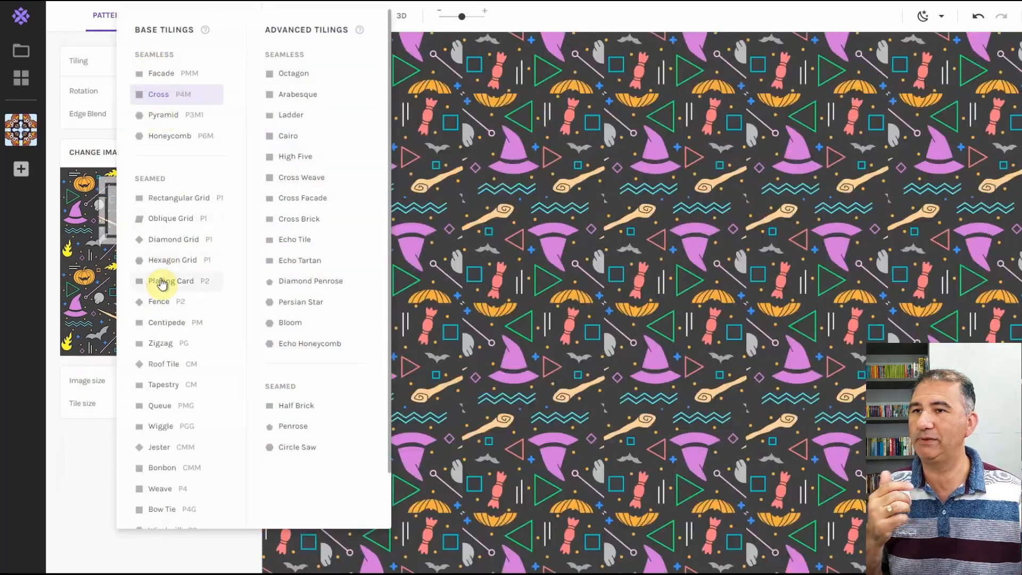
{"action": "left_click", "coordinate": [163, 283]}
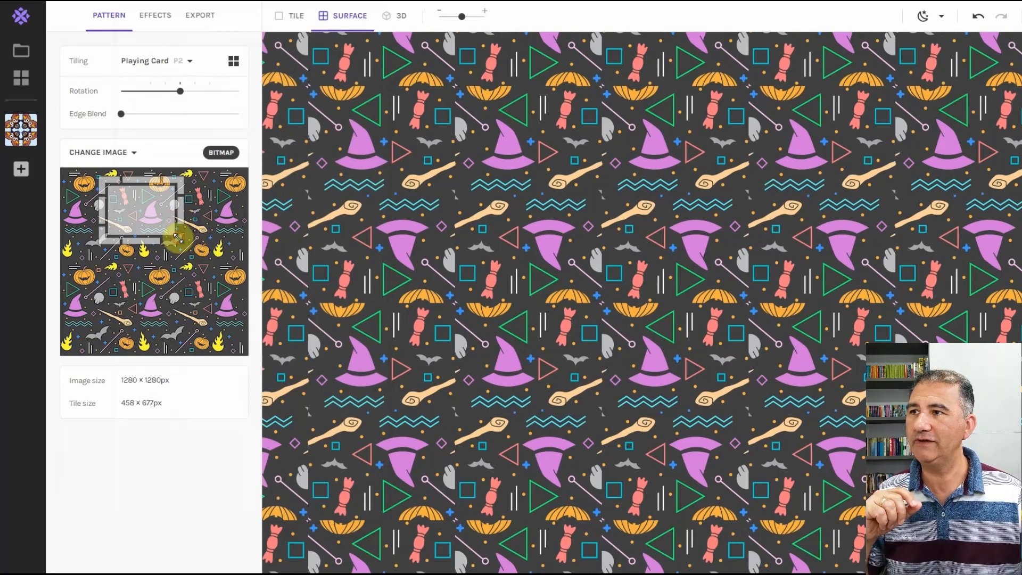
Try larger sampling areas, shrink the tile to about 168 × 345 px, and move it onto the pumpkin at the image's upper edge
{"action": "left_click_drag", "start_coordinate": [178, 238], "coordinate": [215, 263]}
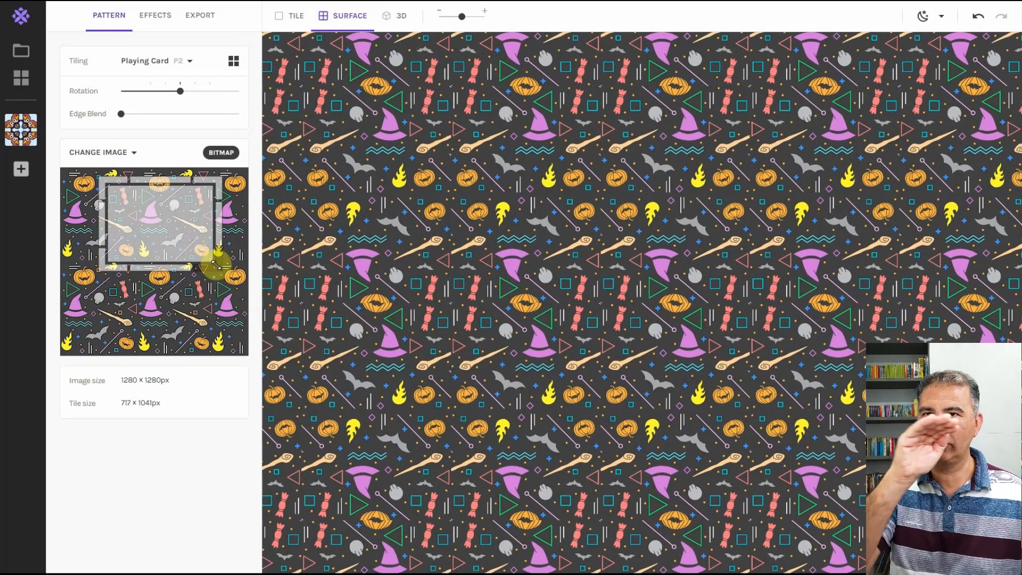
{"action": "left_click_drag", "start_coordinate": [214, 263], "coordinate": [181, 250]}
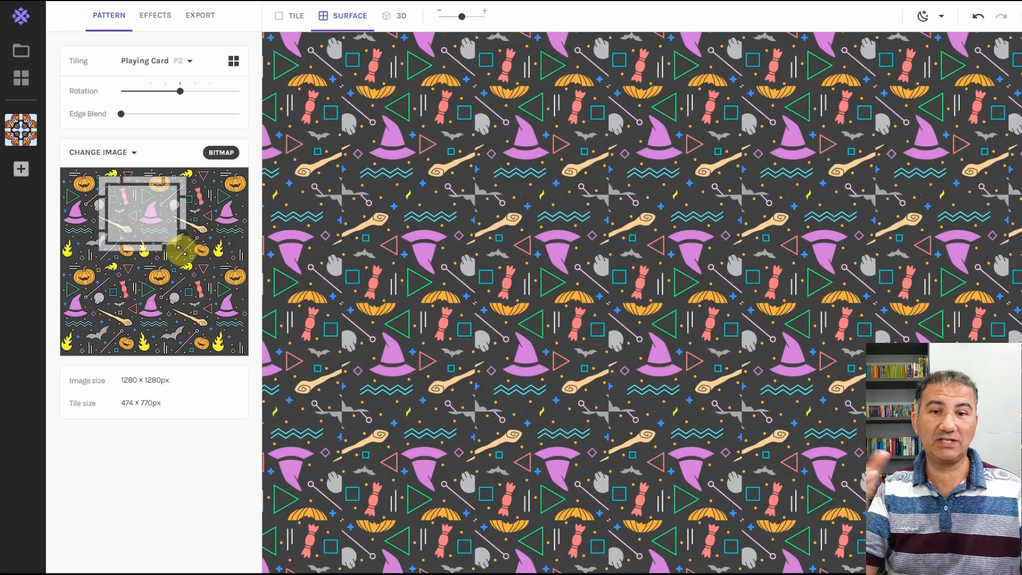
{"action": "left_click_drag", "start_coordinate": [181, 250], "coordinate": [181, 250]}
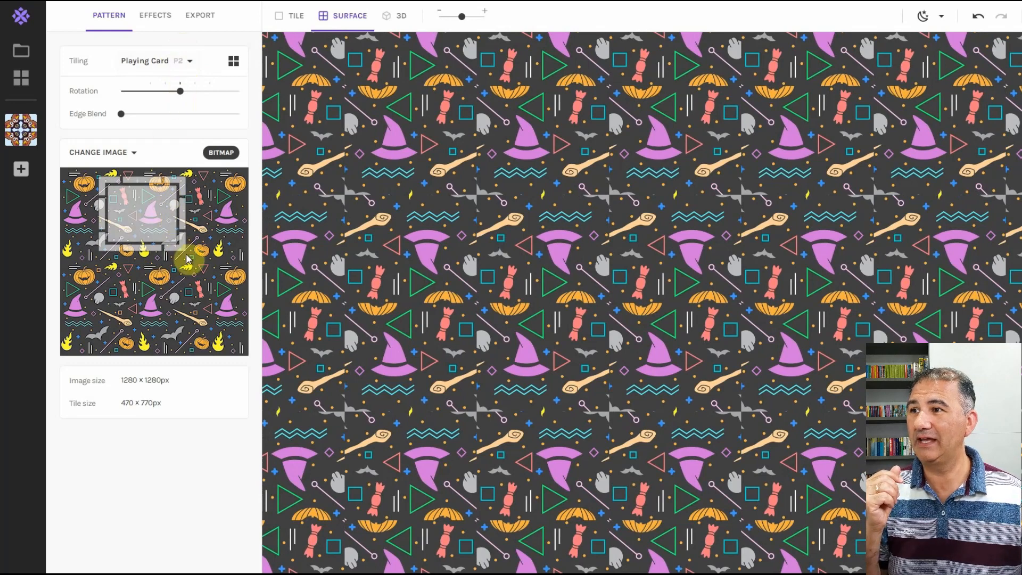
{"action": "left_click_drag", "start_coordinate": [183, 245], "coordinate": [138, 214]}
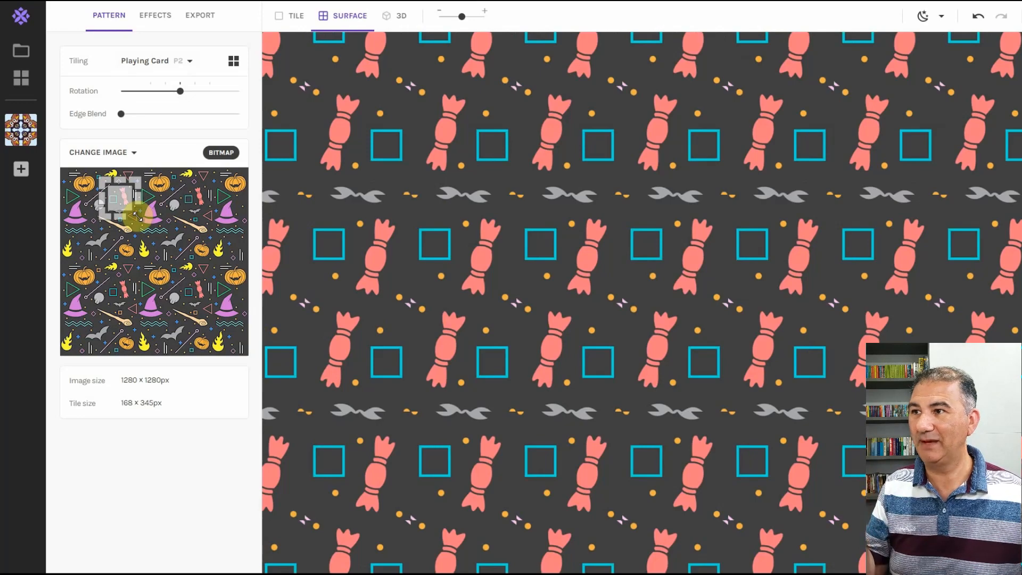
{"action": "left_click_drag", "start_coordinate": [120, 198], "coordinate": [160, 183]}
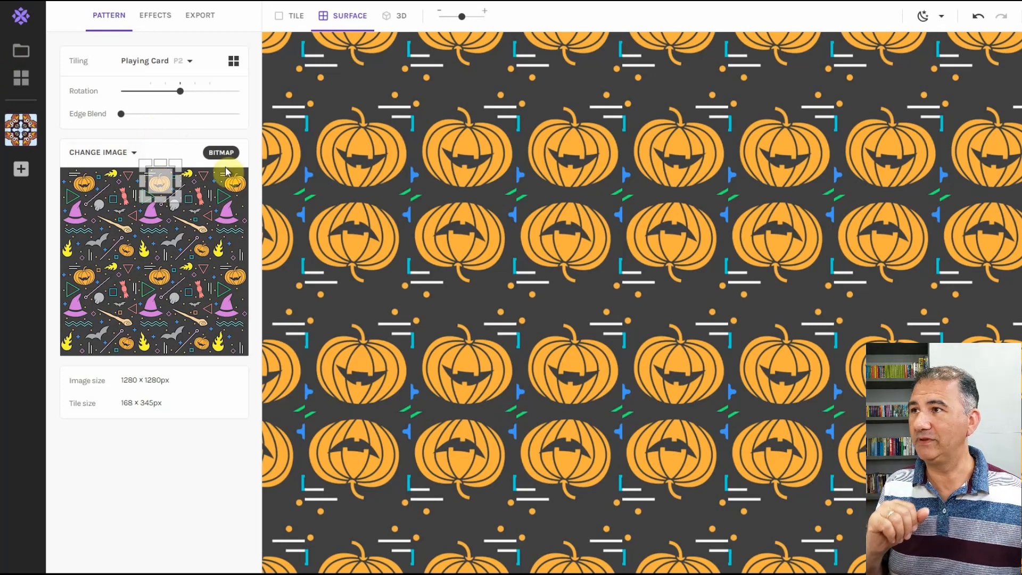
Save the pumpkin pattern as a snapshot, then load the turkey snapshot and return to the pumpkin one
{"action": "left_click", "coordinate": [21, 169]}
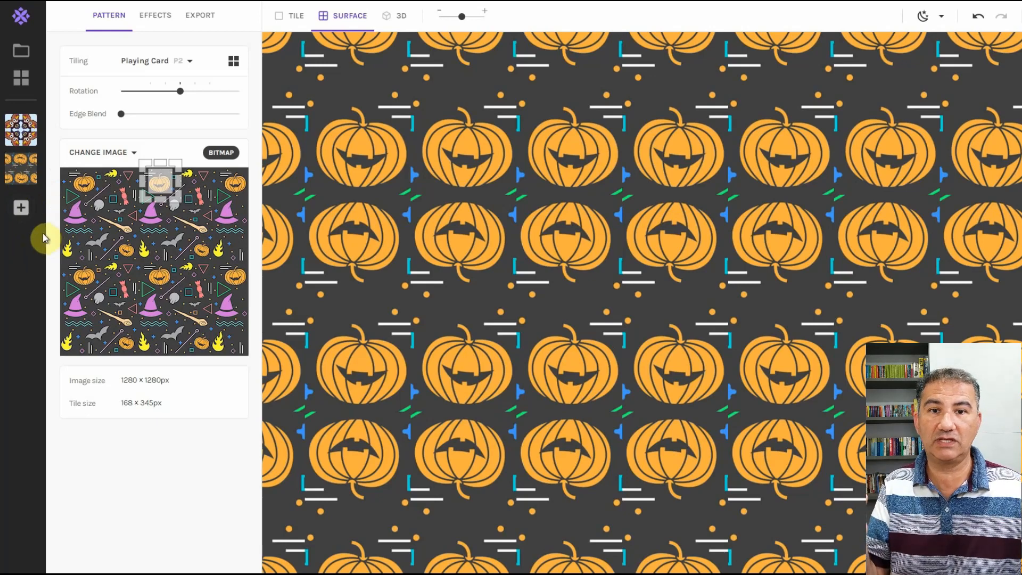
{"action": "left_click", "coordinate": [19, 138]}
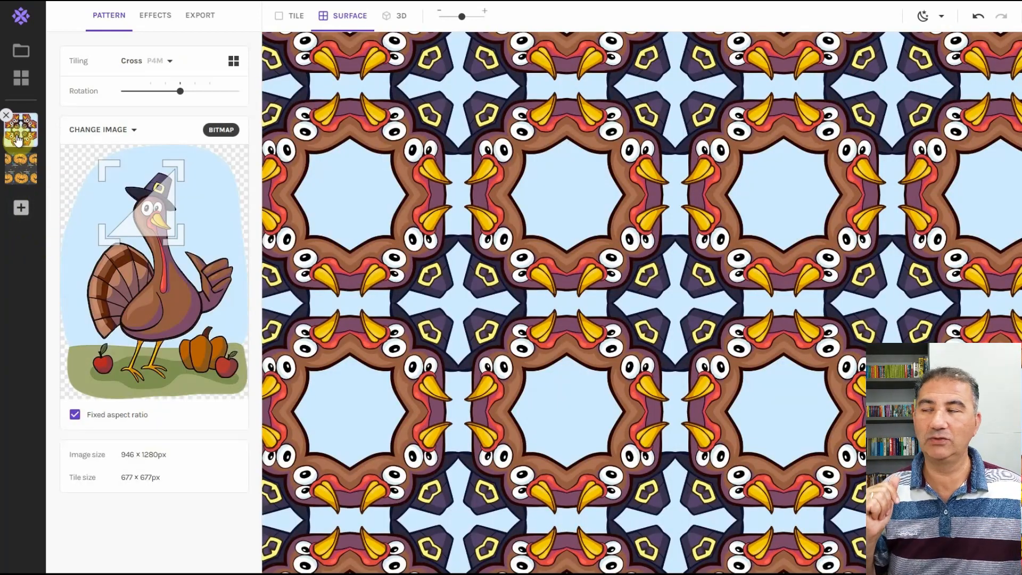
{"action": "left_click", "coordinate": [22, 173]}
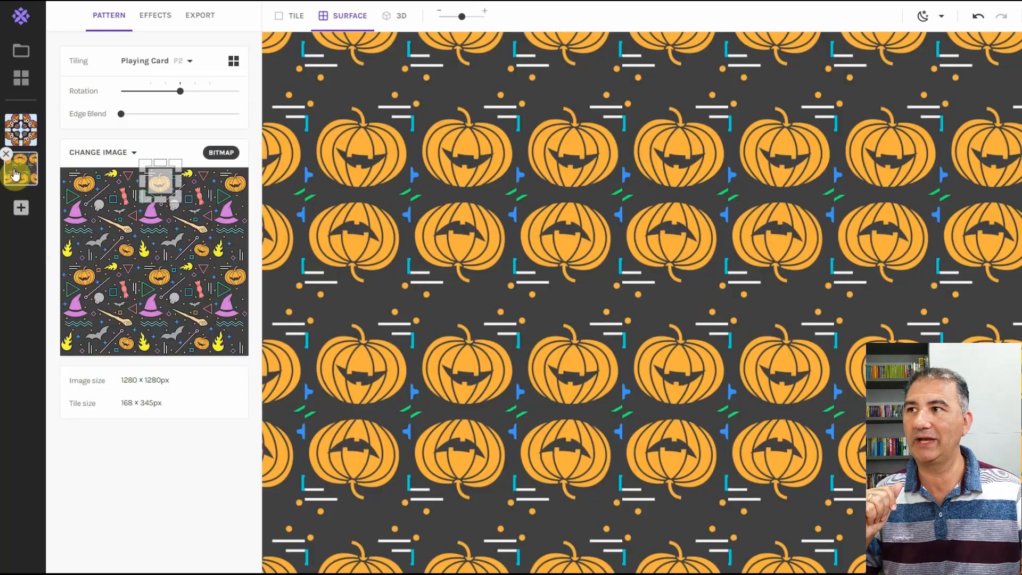
Try Color Adjustments on the pumpkin pattern with raised contrast and minimum saturation, restore the saturation, and disable the effect
{"action": "left_click", "coordinate": [154, 17]}
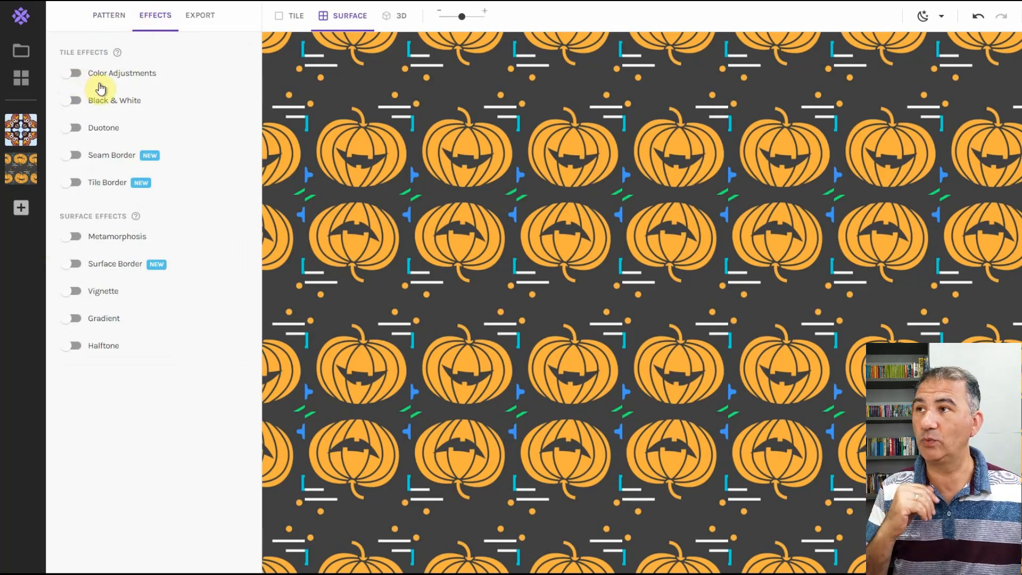
{"action": "left_click", "coordinate": [69, 74]}
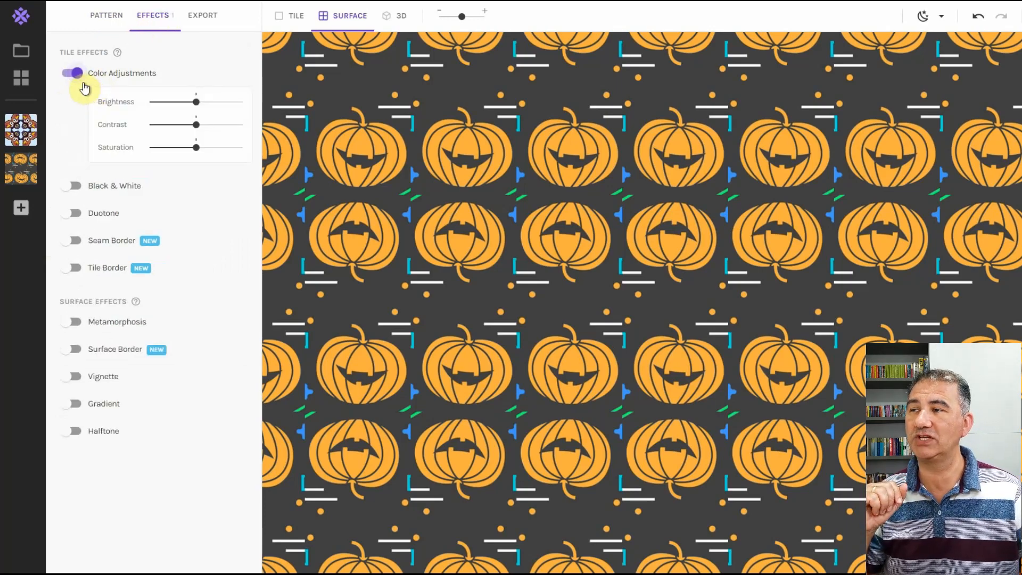
{"action": "left_click_drag", "start_coordinate": [196, 101], "coordinate": [106, 145]}
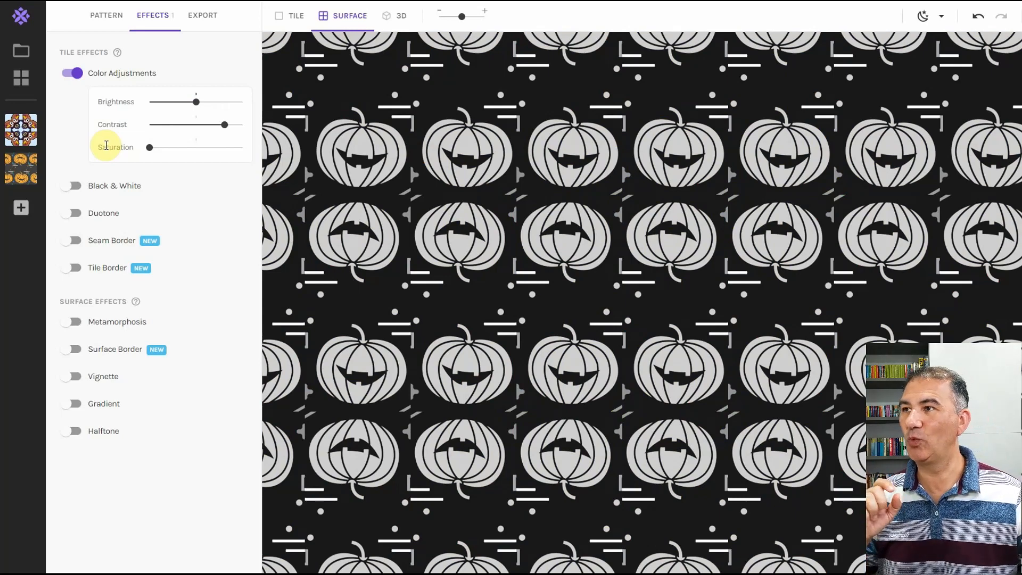
{"action": "left_click_drag", "start_coordinate": [149, 148], "coordinate": [197, 155]}
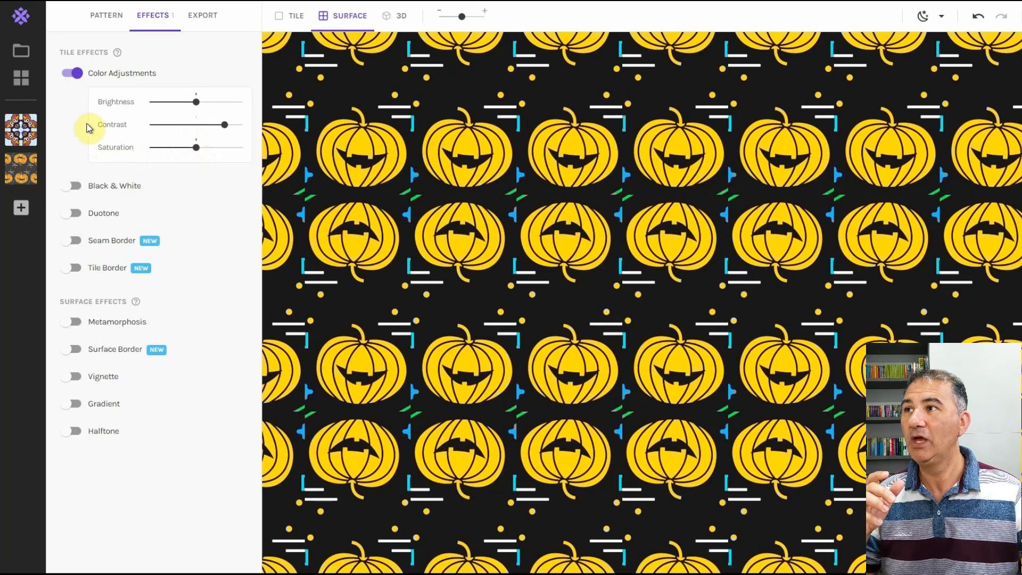
{"action": "left_click", "coordinate": [71, 72]}
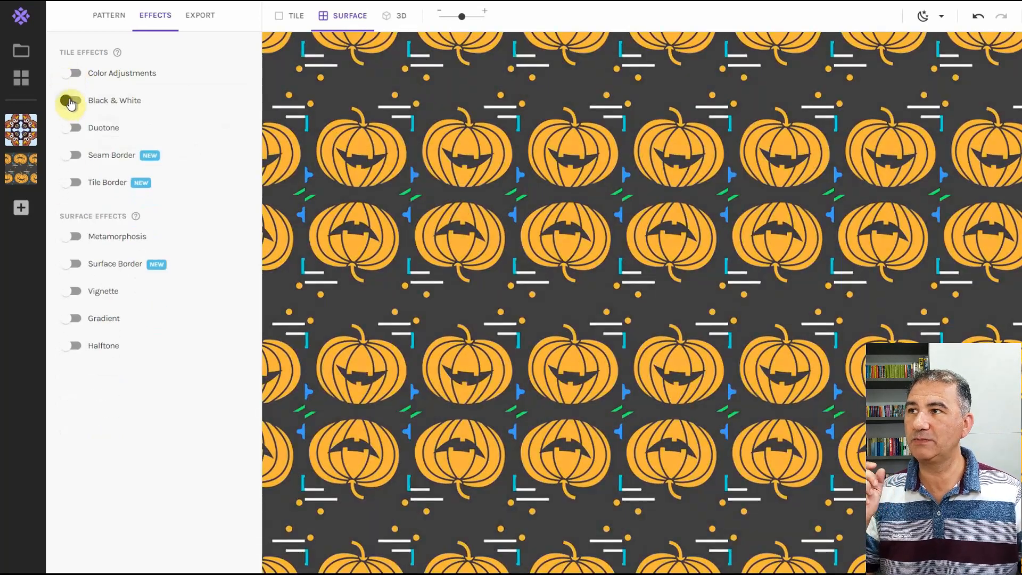
Apply the Black & White effect to the pumpkin pattern with its contrast slightly below 1
{"action": "left_click", "coordinate": [71, 101]}
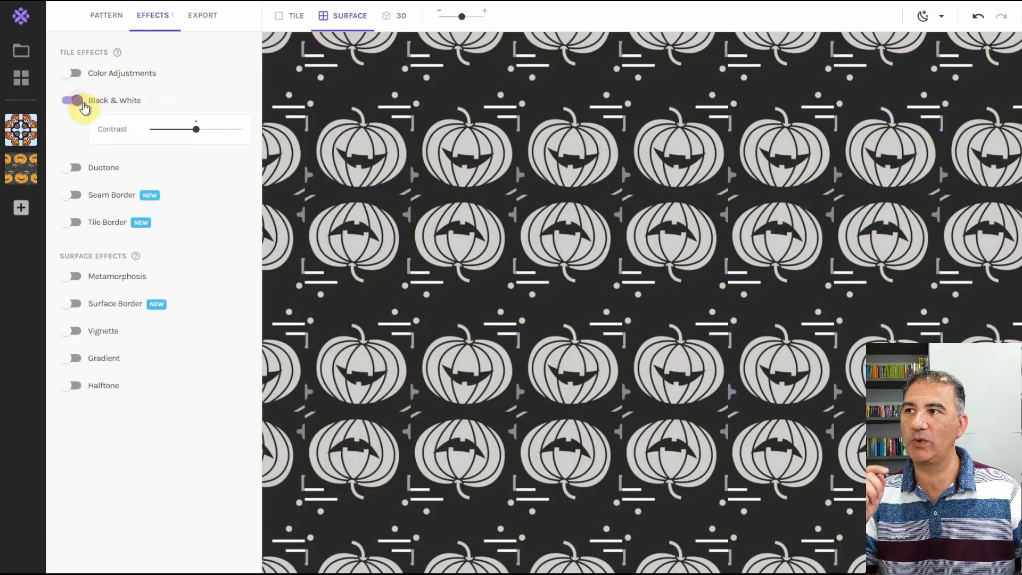
{"action": "mouse_move", "coordinate": [196, 133]}
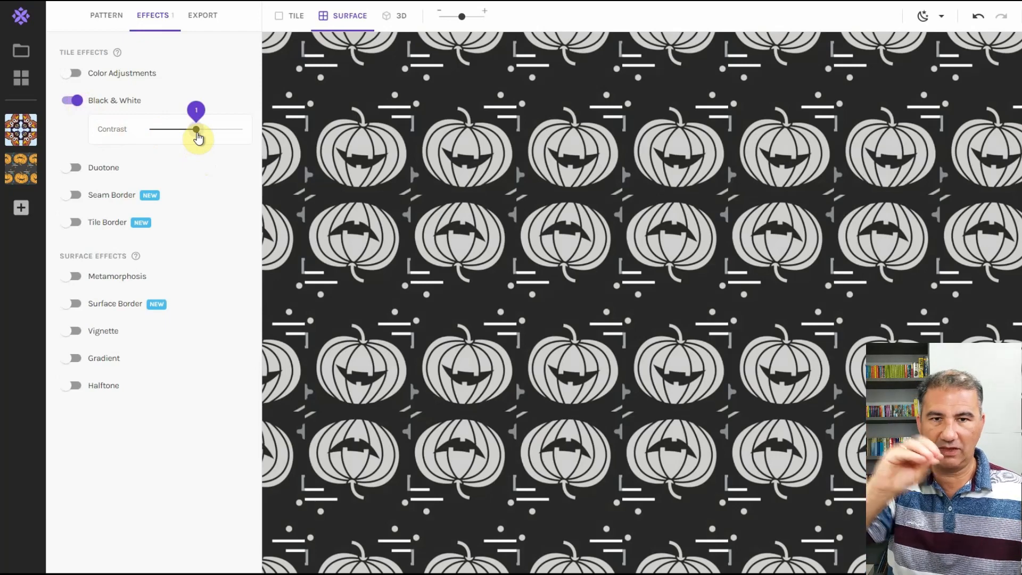
{"action": "mouse_move", "coordinate": [197, 134]}
{"action": "left_mouse_down"}
{"action": "mouse_move", "coordinate": [233, 141]}
{"action": "mouse_move", "coordinate": [193, 140]}
{"action": "left_mouse_up"}
Apply the Duotone effect and change its dark color to a slightly lighter blue-violet
{"action": "left_click", "coordinate": [72, 167]}
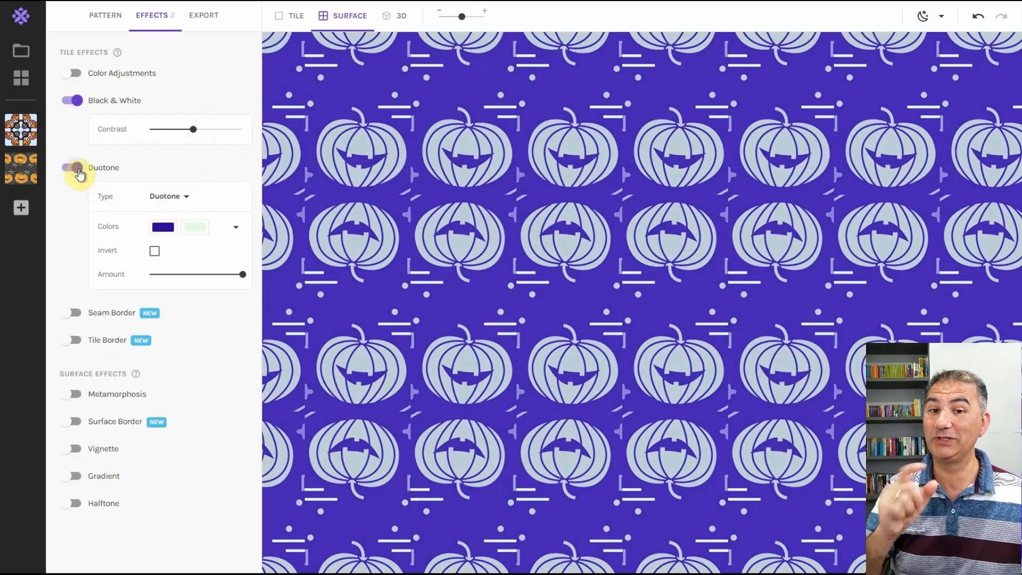
{"action": "left_click", "coordinate": [170, 230]}
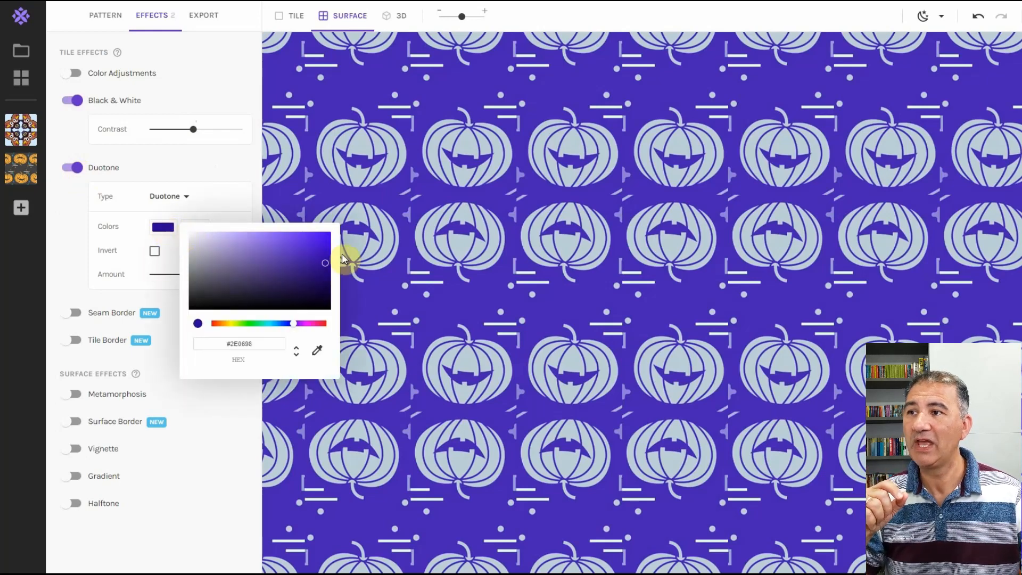
{"action": "mouse_move", "coordinate": [327, 268]}
{"action": "left_mouse_down"}
{"action": "mouse_move", "coordinate": [292, 251]}
{"action": "mouse_move", "coordinate": [292, 278]}
{"action": "mouse_move", "coordinate": [315, 244]}
{"action": "mouse_move", "coordinate": [296, 271]}
{"action": "mouse_move", "coordinate": [315, 260]}
{"action": "left_mouse_up"}
{"action": "left_click", "coordinate": [260, 343]}
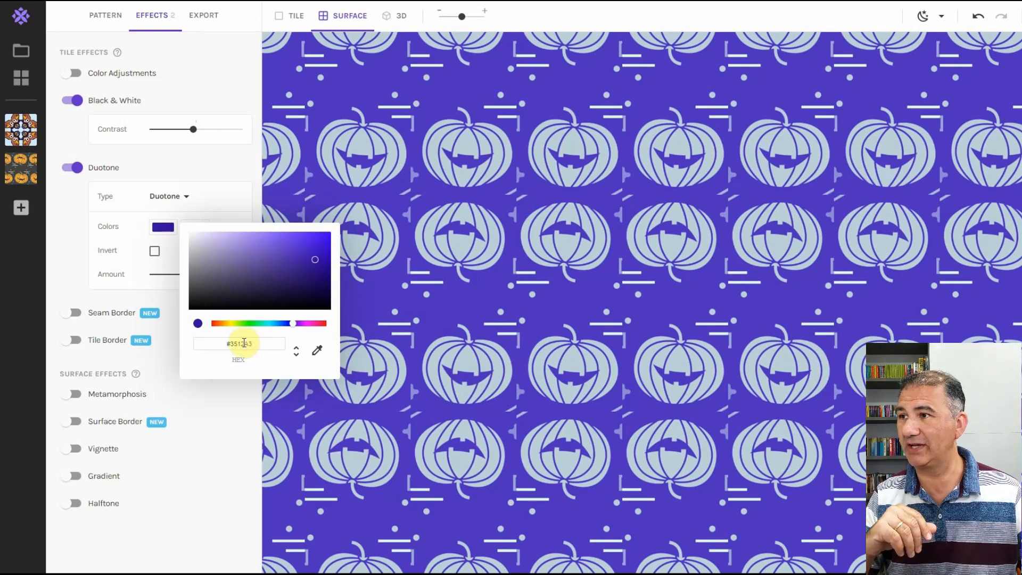
{"action": "left_click", "coordinate": [73, 271]}
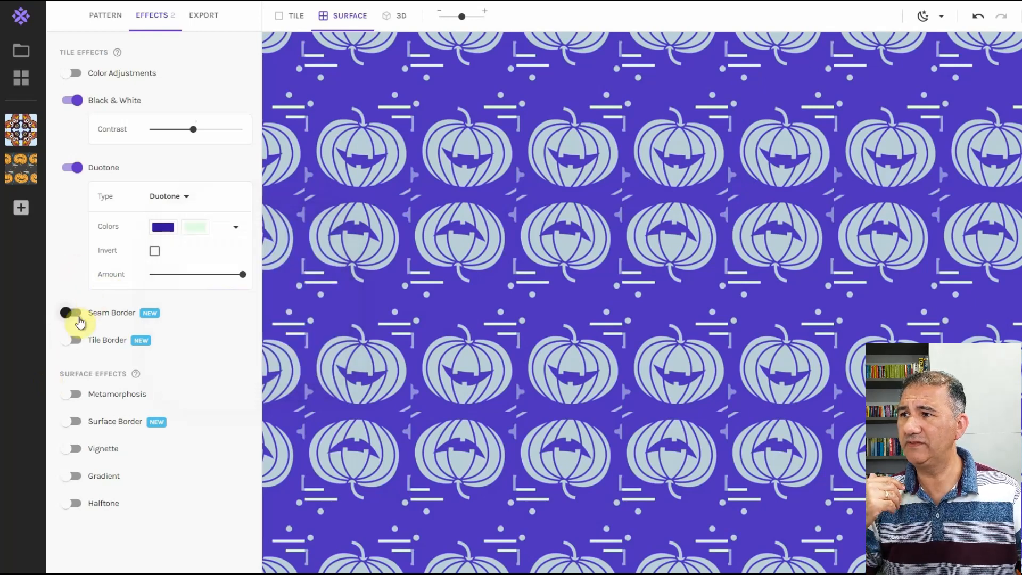
Apply a solid Seam Border to the pumpkin tiles, color it black (#000000), and give it a moderately thick width
{"action": "left_click", "coordinate": [75, 314]}
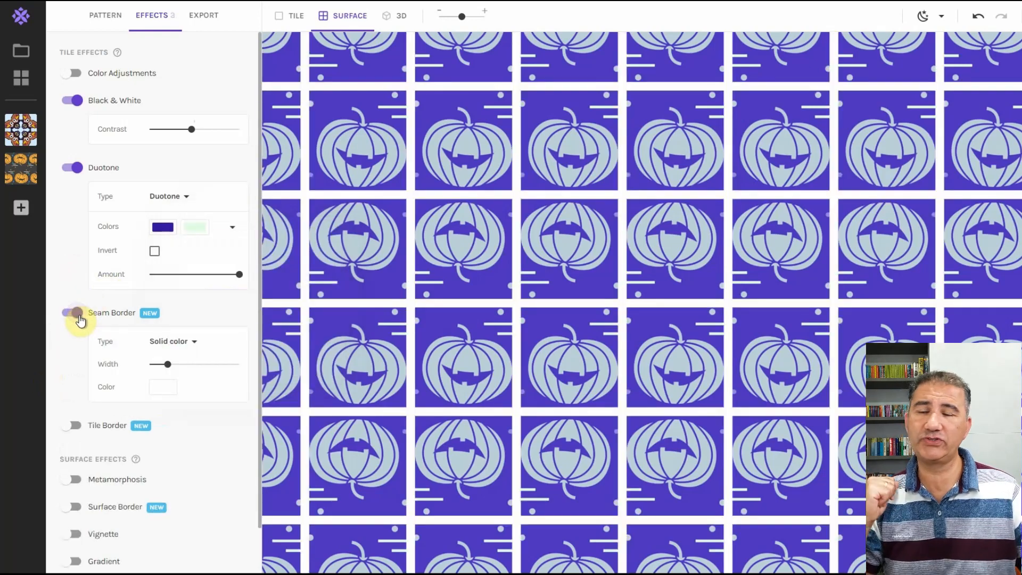
{"action": "mouse_move", "coordinate": [168, 366]}
{"action": "left_mouse_down"}
{"action": "mouse_move", "coordinate": [226, 381]}
{"action": "mouse_move", "coordinate": [148, 367]}
{"action": "left_mouse_up"}
{"action": "left_click", "coordinate": [164, 388]}
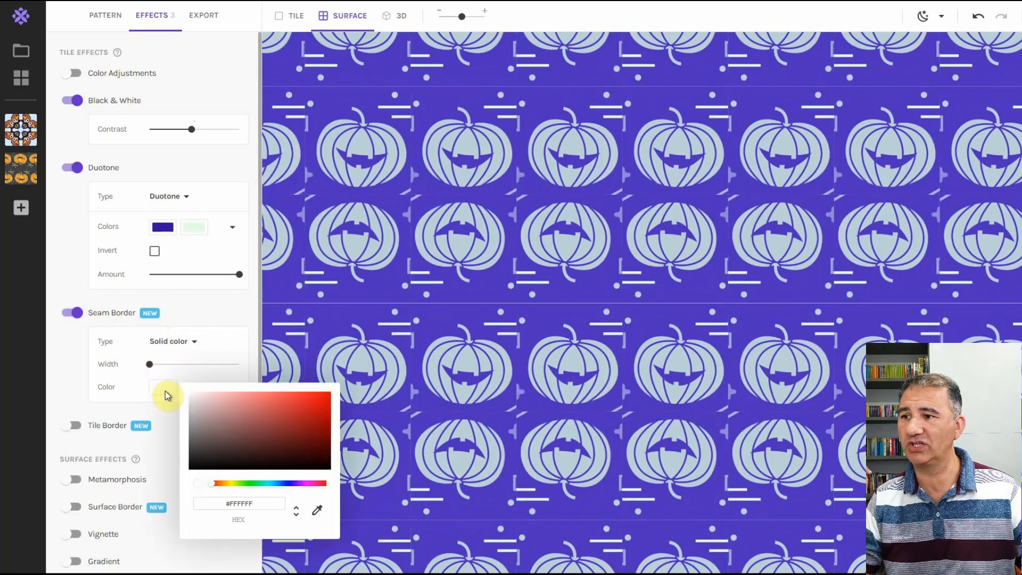
{"action": "left_click", "coordinate": [238, 498]}
{"action": "left_click_drag", "start_coordinate": [262, 500], "coordinate": [151, 491]}
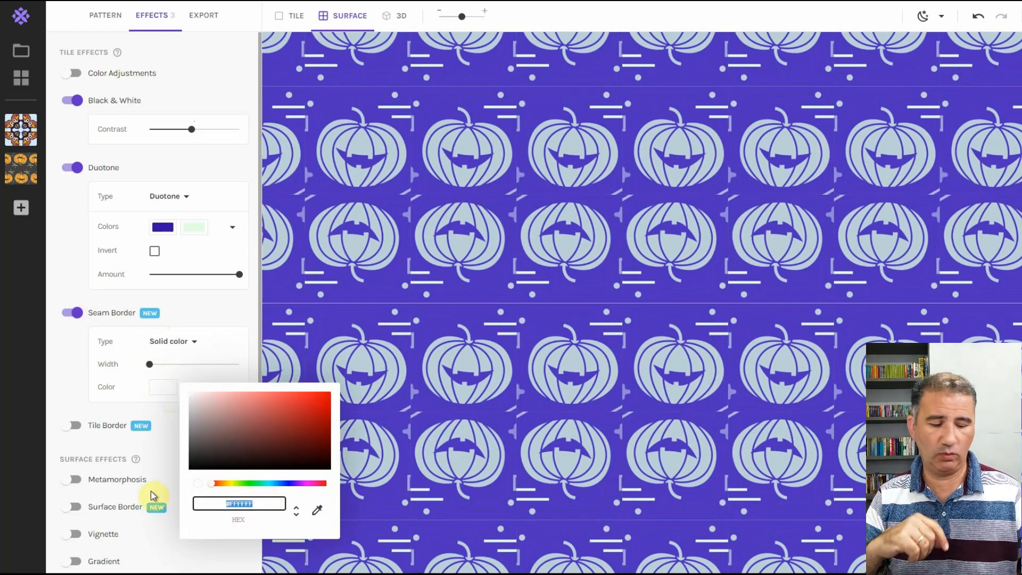
{"action": "type", "text": "00000"}
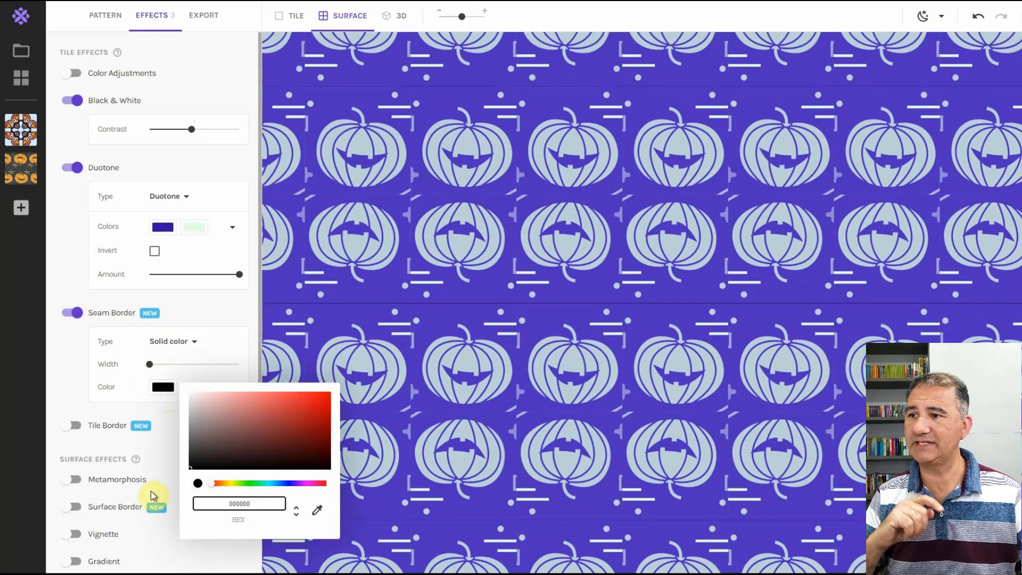
{"action": "type", "text": "0"}
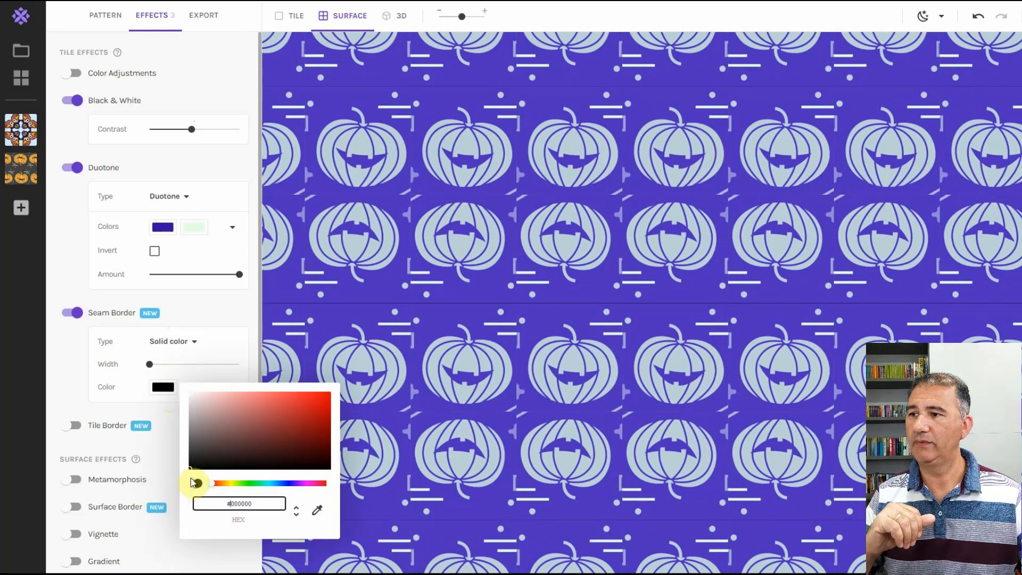
{"action": "left_click", "coordinate": [197, 484]}
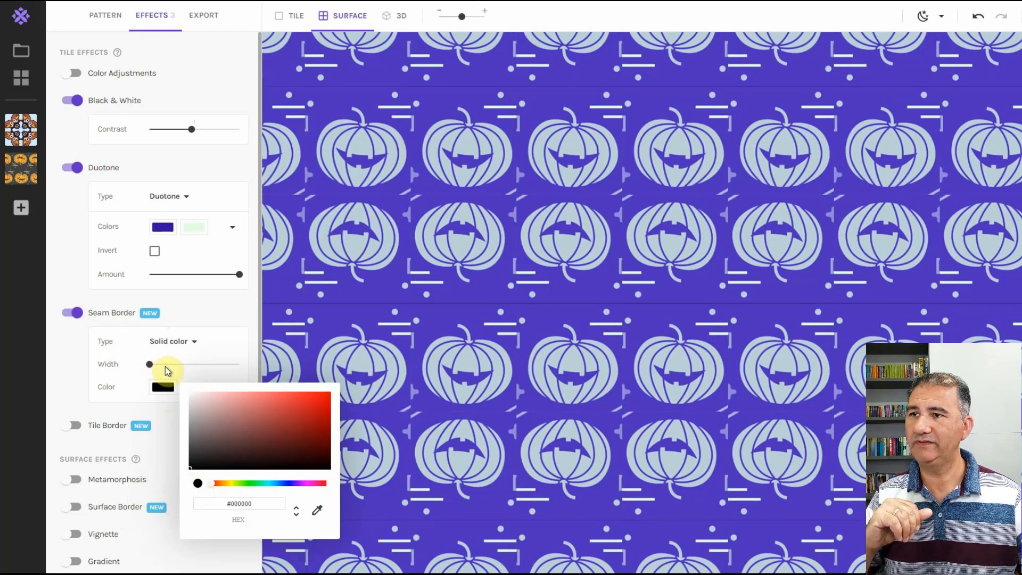
{"action": "left_click", "coordinate": [181, 374]}
{"action": "left_click_drag", "start_coordinate": [150, 364], "coordinate": [175, 372]}
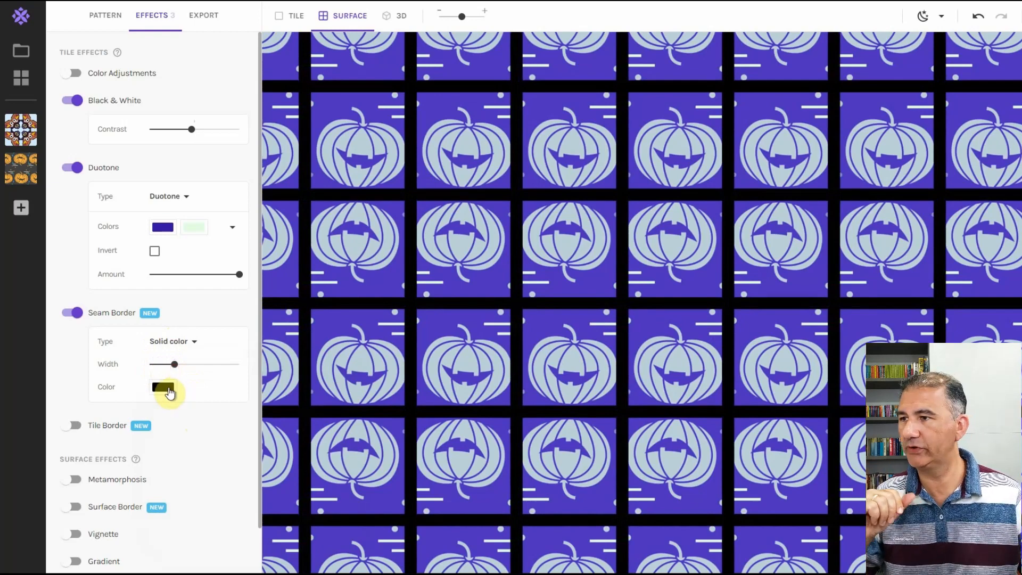
Apply a Tile Border to the pumpkin pattern and turn off the Duotone and Black & White effects
{"action": "left_click", "coordinate": [77, 424]}
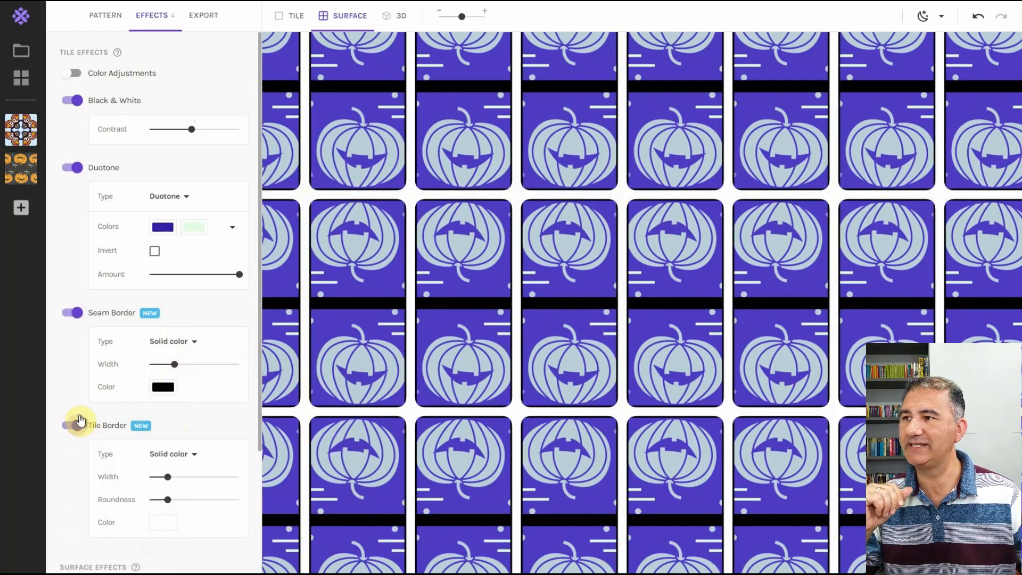
{"action": "left_click", "coordinate": [74, 168]}
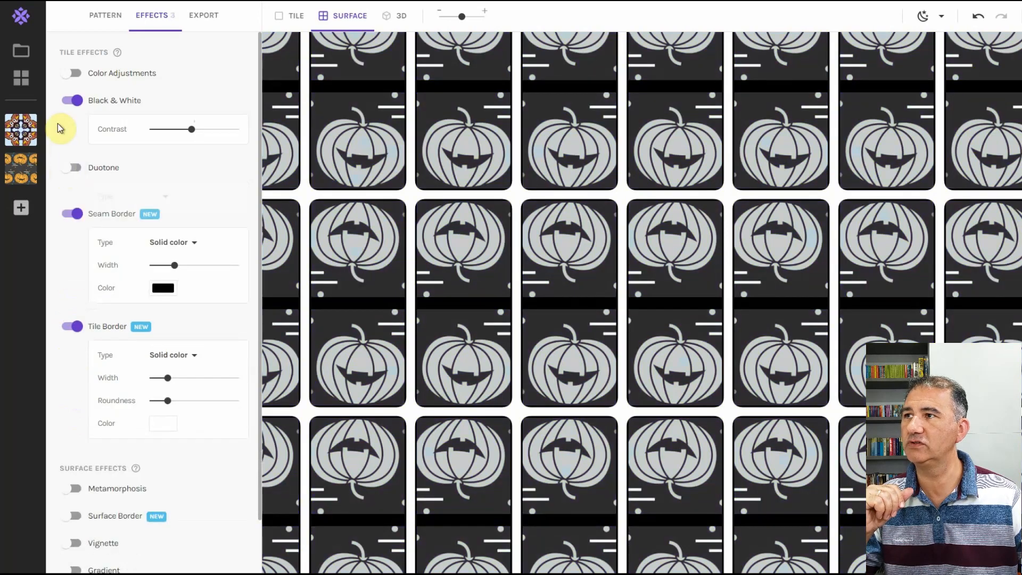
{"action": "left_click", "coordinate": [73, 100]}
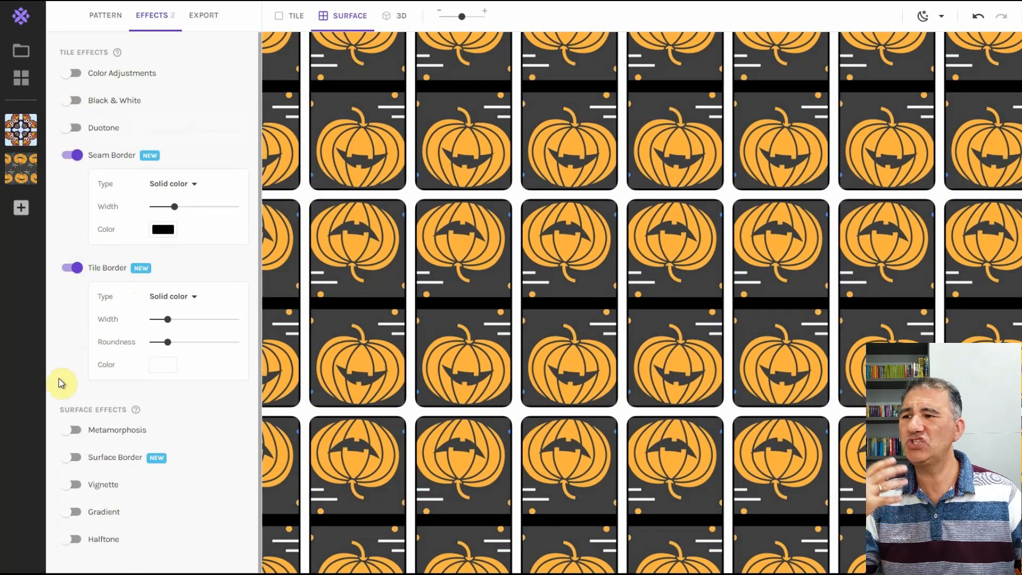
Apply the linear Metamorphosis effect to the surface and turn off both the Tile Border and Seam Border
{"action": "left_click", "coordinate": [74, 429]}
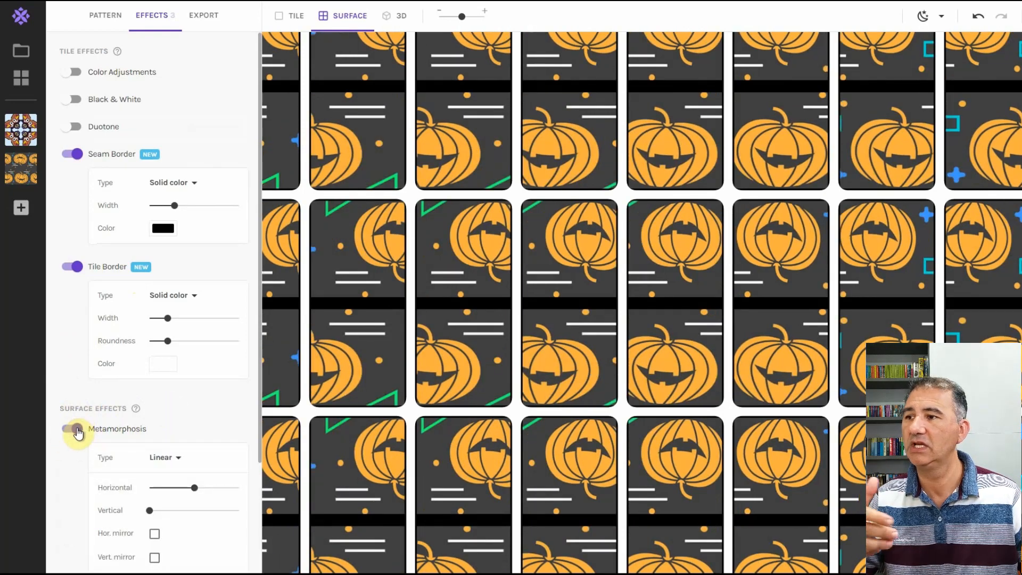
{"action": "scroll", "coordinate": [147, 487], "scroll_direction": "down", "scroll_amount": 2}
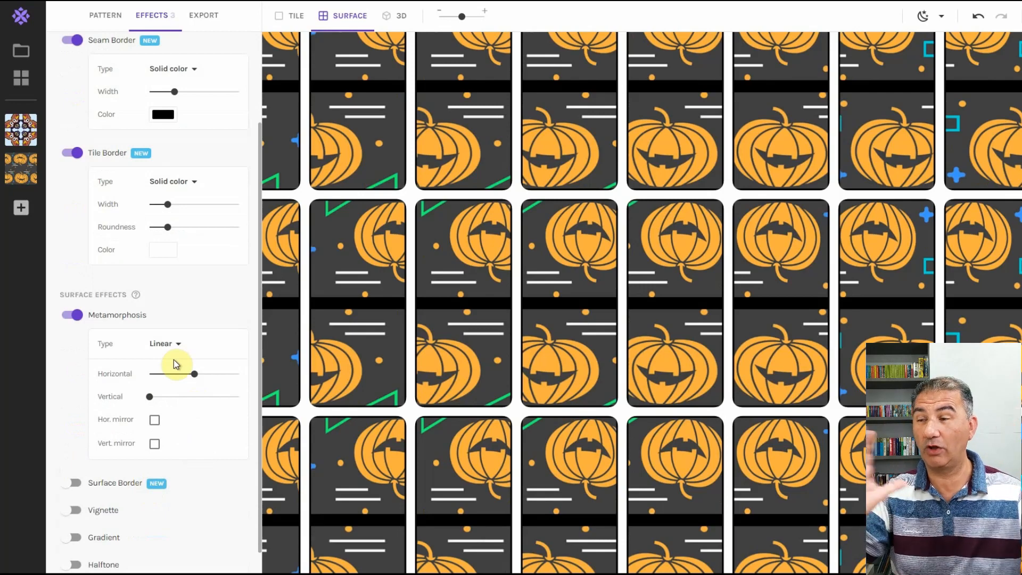
{"action": "left_click", "coordinate": [69, 154]}
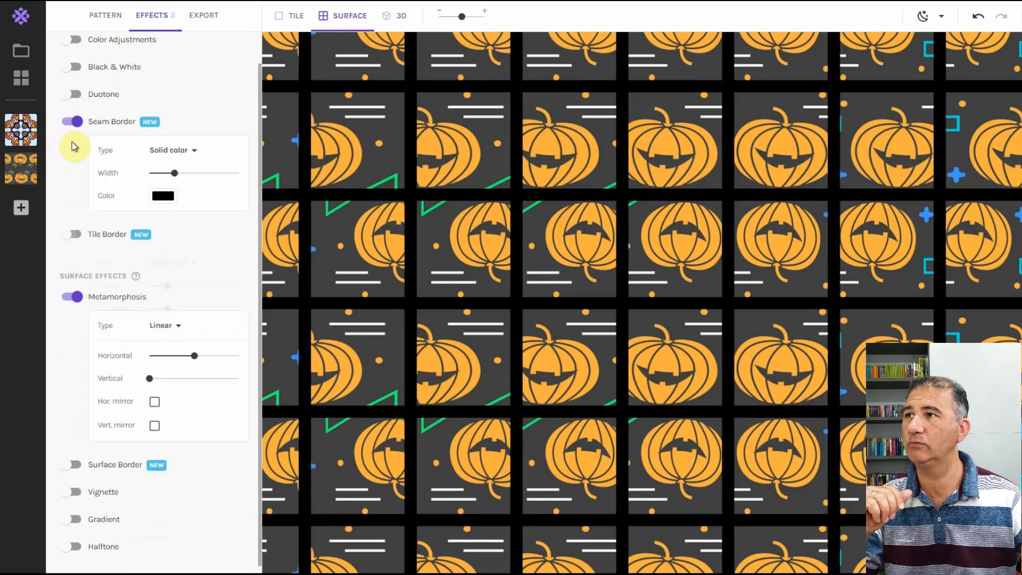
{"action": "left_click", "coordinate": [72, 122]}
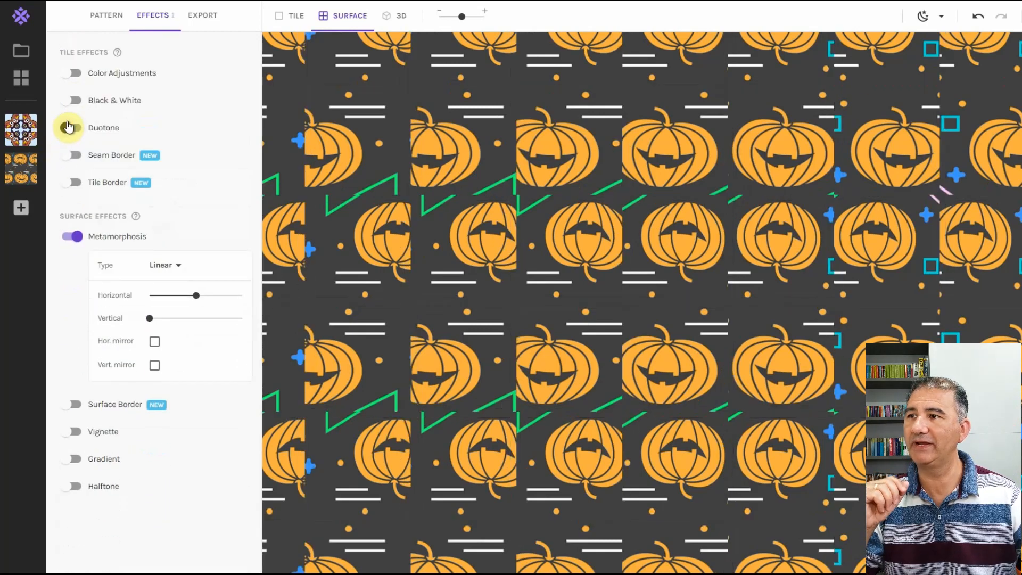
Set Metamorphosis to 0.01 horizontally, try about 0.094 vertically before resetting that to 0, and disable the effect
{"action": "mouse_move", "coordinate": [185, 310]}
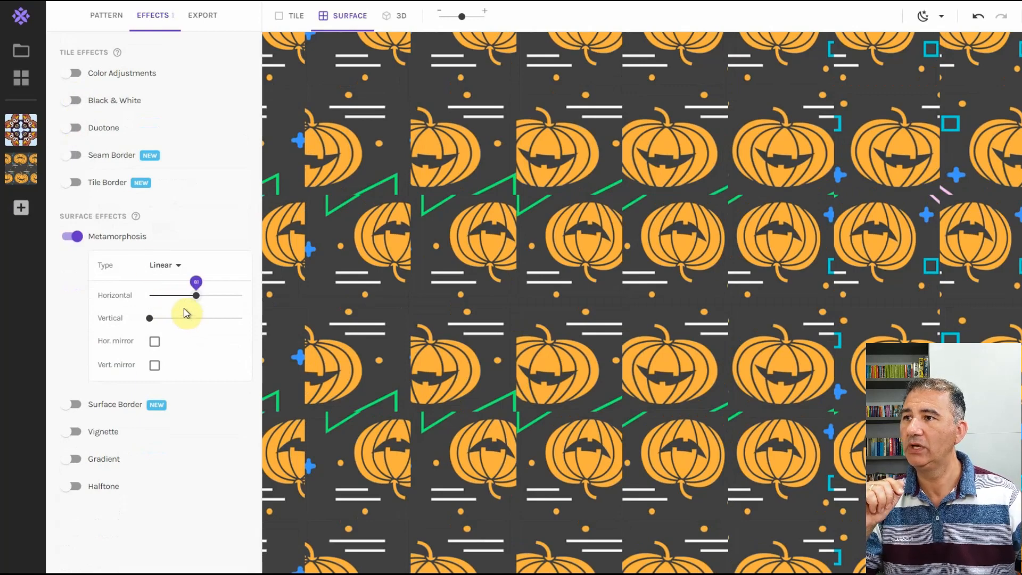
{"action": "left_click_drag", "start_coordinate": [199, 302], "coordinate": [143, 306]}
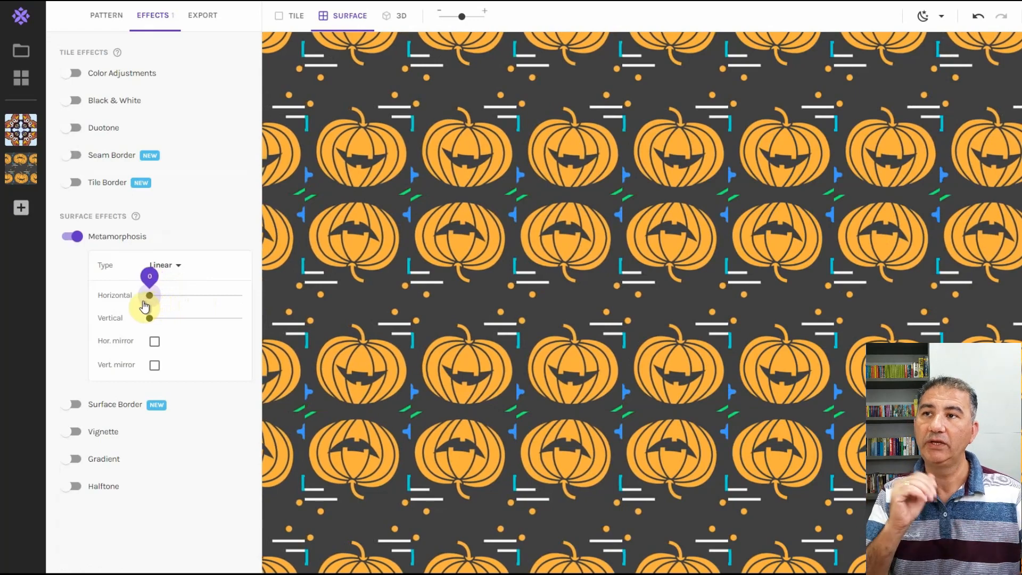
{"action": "mouse_move", "coordinate": [144, 306]}
{"action": "left_mouse_down"}
{"action": "mouse_move", "coordinate": [211, 302]}
{"action": "mouse_move", "coordinate": [155, 303]}
{"action": "left_mouse_up"}
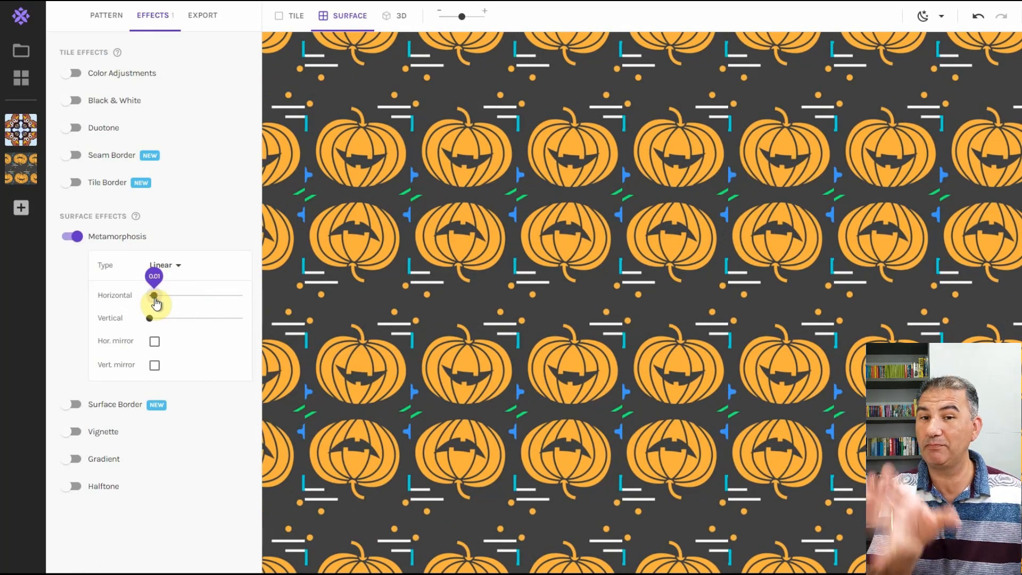
{"action": "left_click_drag", "start_coordinate": [149, 320], "coordinate": [196, 329]}
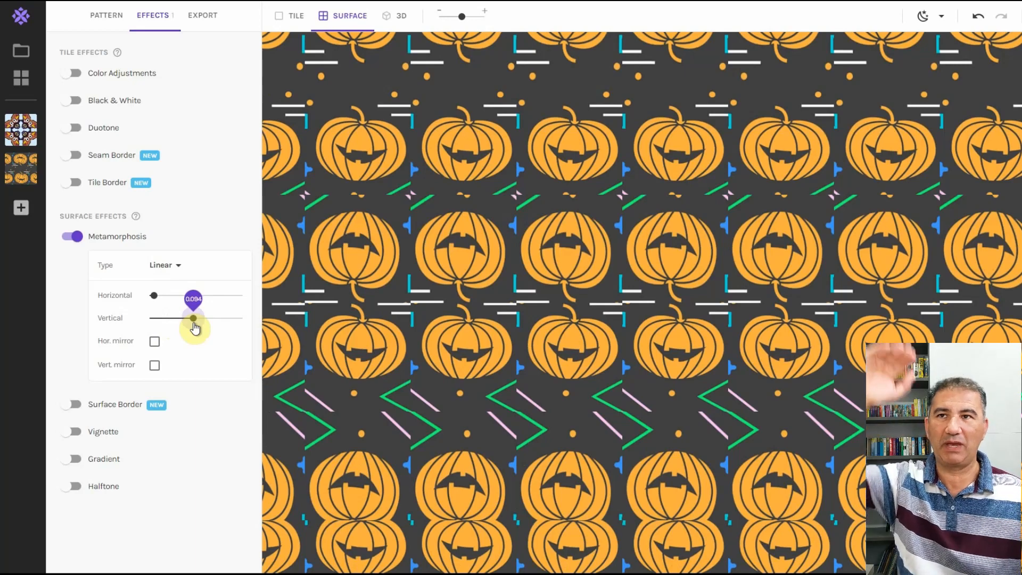
{"action": "left_click_drag", "start_coordinate": [196, 328], "coordinate": [150, 329]}
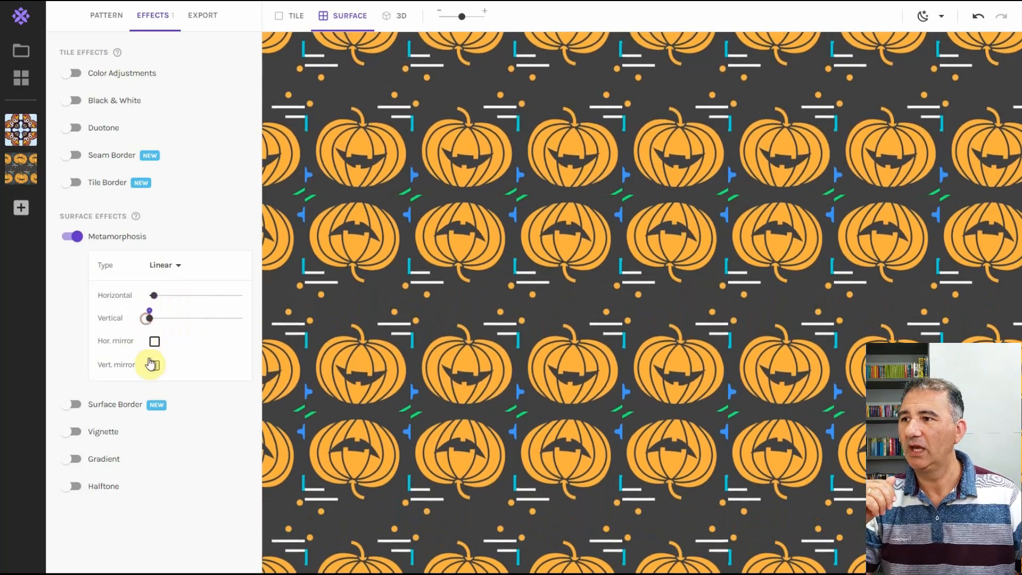
{"action": "left_click", "coordinate": [65, 238]}
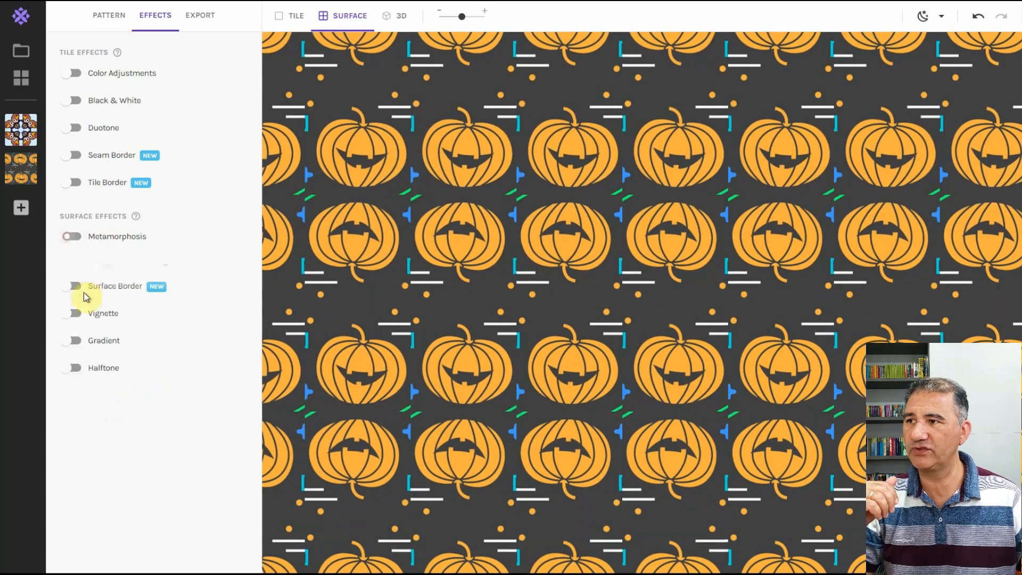
Try the Surface Border effect on the pumpkin pattern and disable it again
{"action": "left_click", "coordinate": [77, 267]}
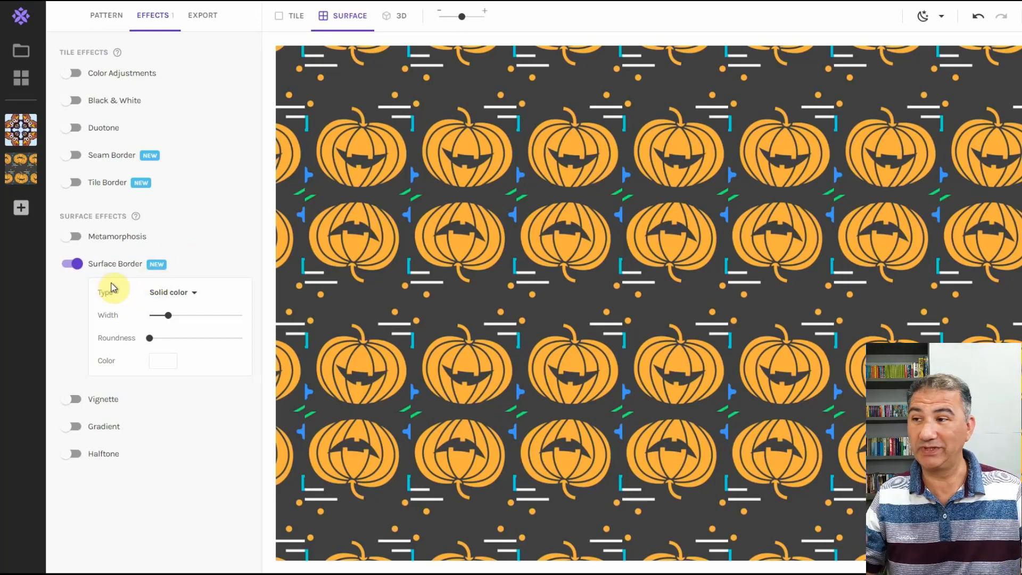
{"action": "left_click", "coordinate": [66, 265]}
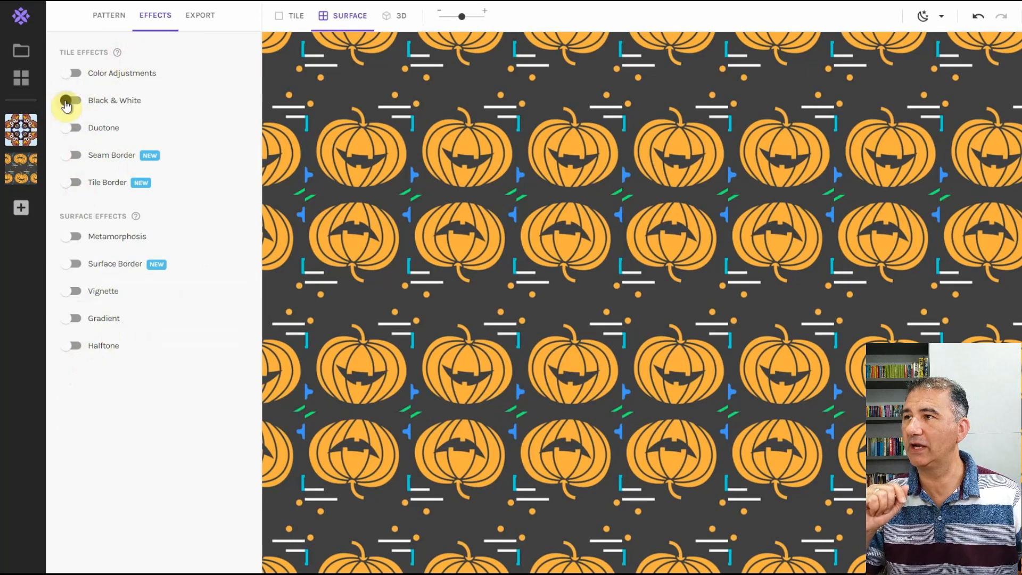
Replace the source image with the beach photo from the collection and set its tiling to Honeycomb
{"action": "left_click", "coordinate": [107, 18]}
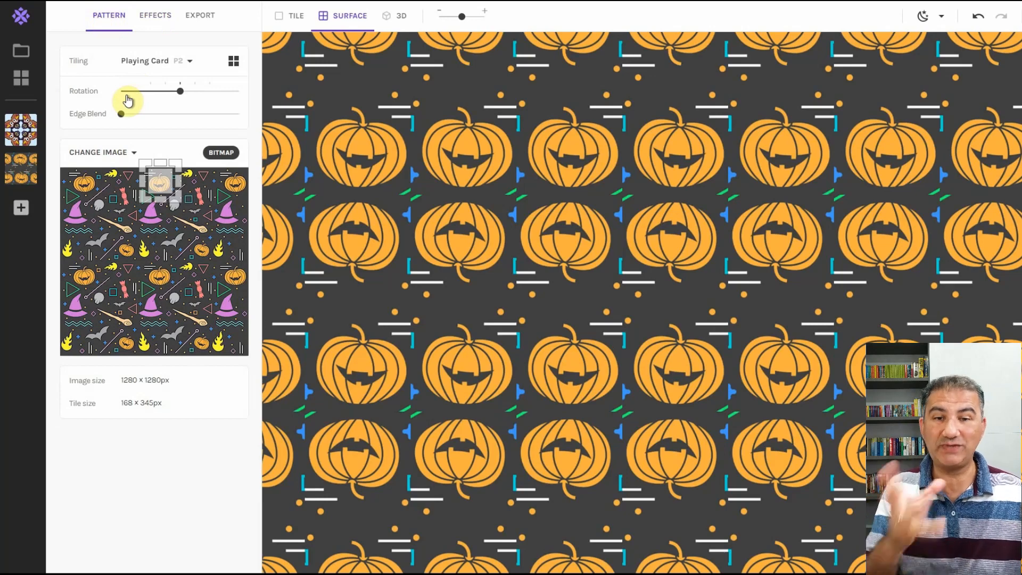
{"action": "left_click", "coordinate": [98, 153]}
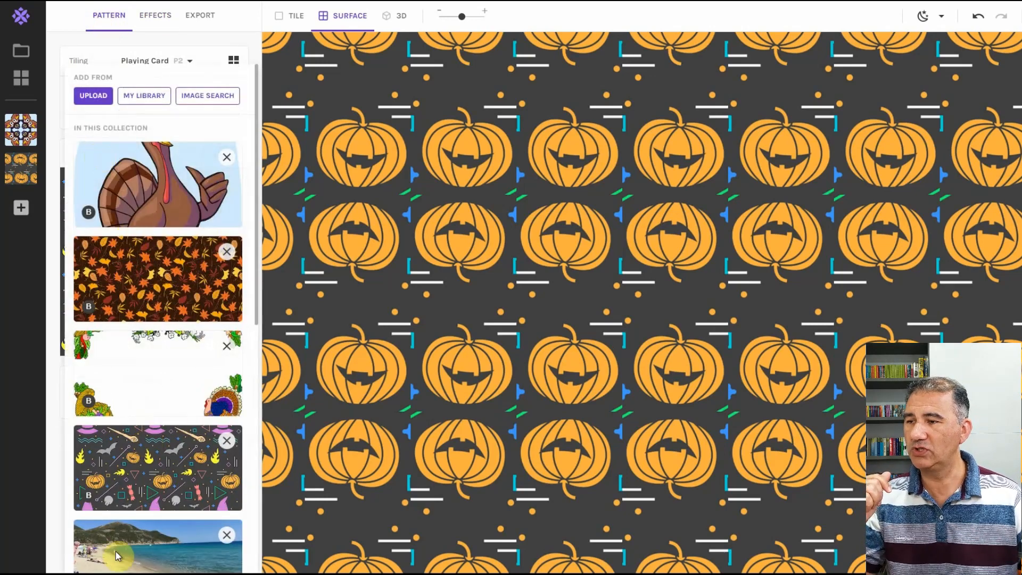
{"action": "left_click", "coordinate": [159, 549]}
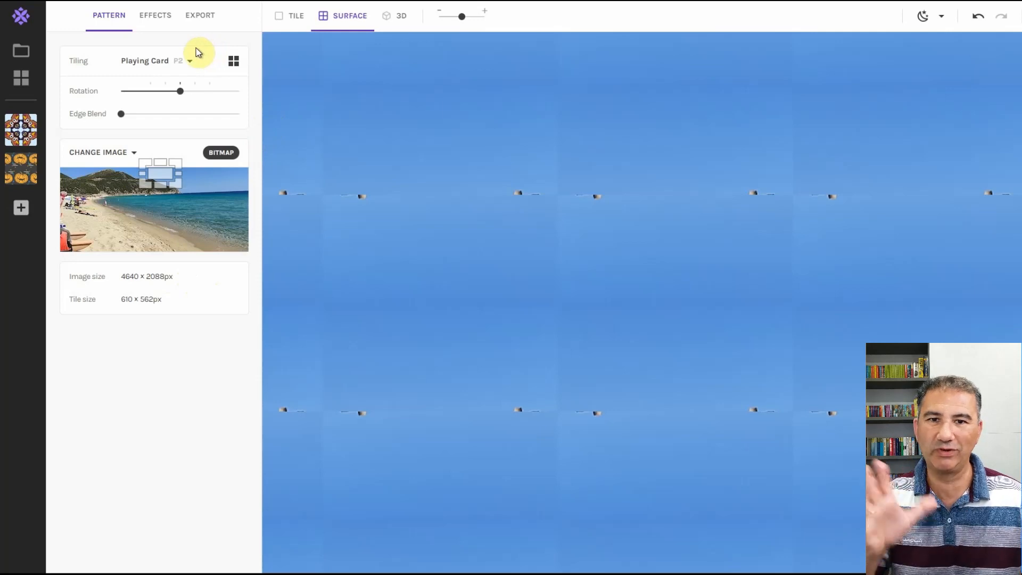
{"action": "left_click", "coordinate": [190, 62]}
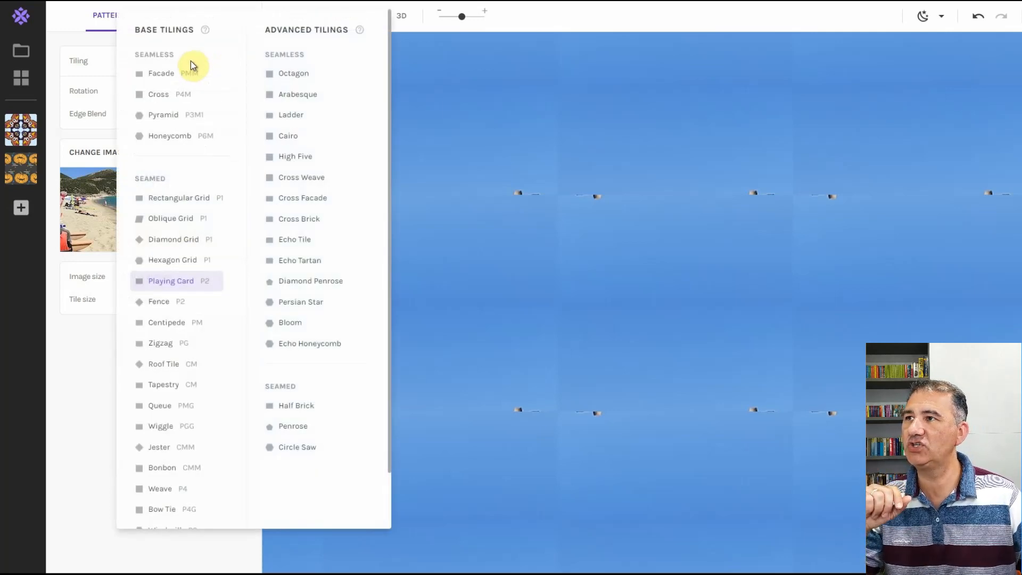
{"action": "left_click", "coordinate": [167, 138]}
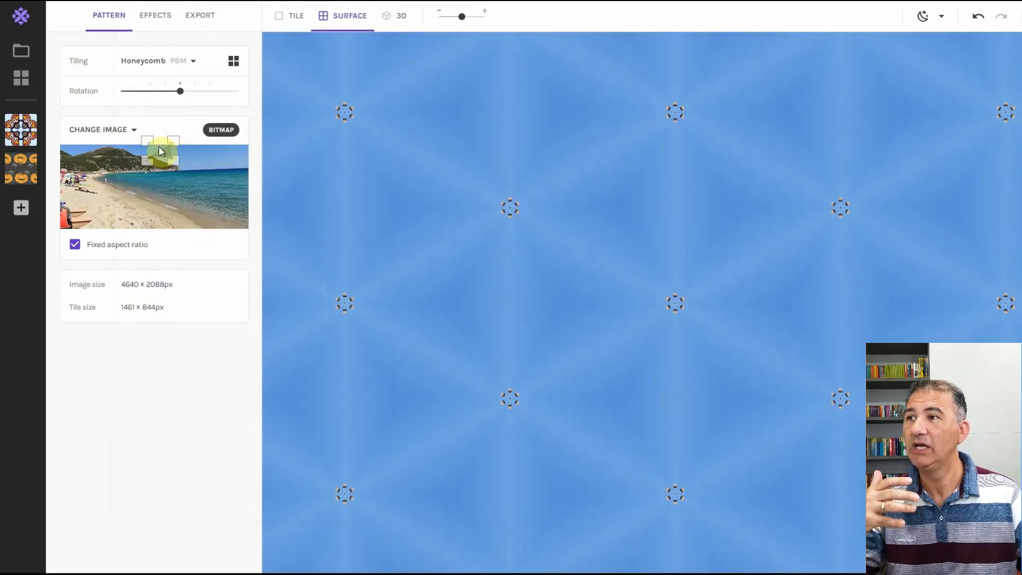
Move the tile selection over the photo's hillside and beachgoers, settling it on the orange-red object in the photo's lower-left corner
{"action": "left_click_drag", "start_coordinate": [159, 146], "coordinate": [124, 146]}
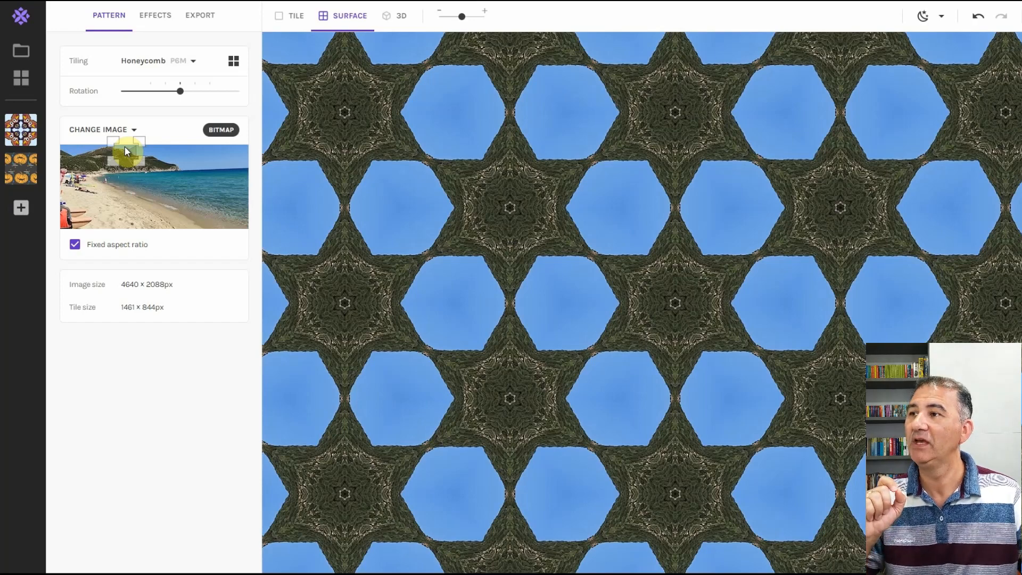
{"action": "left_click_drag", "start_coordinate": [125, 150], "coordinate": [126, 151]}
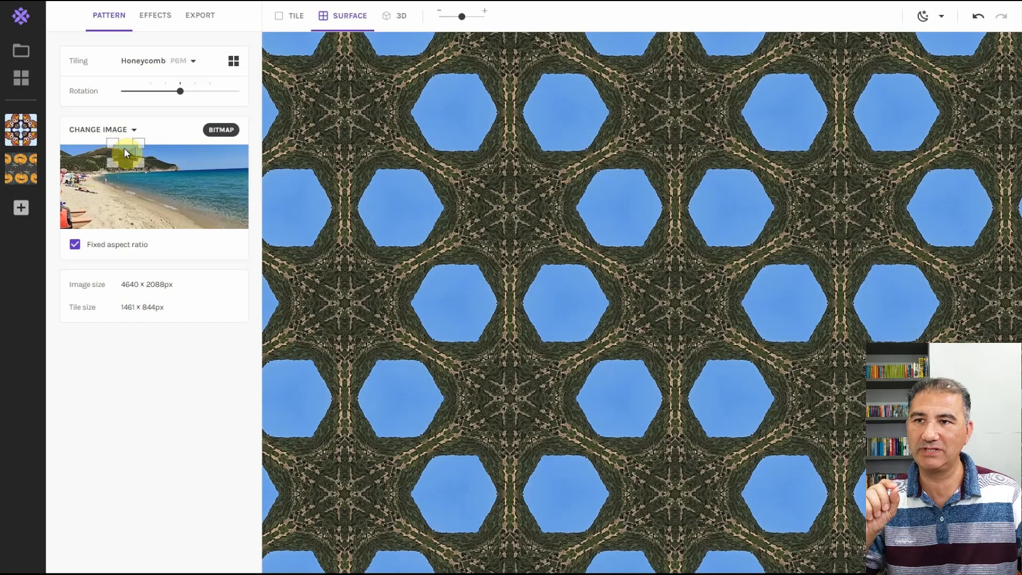
{"action": "left_click_drag", "start_coordinate": [124, 148], "coordinate": [123, 149]}
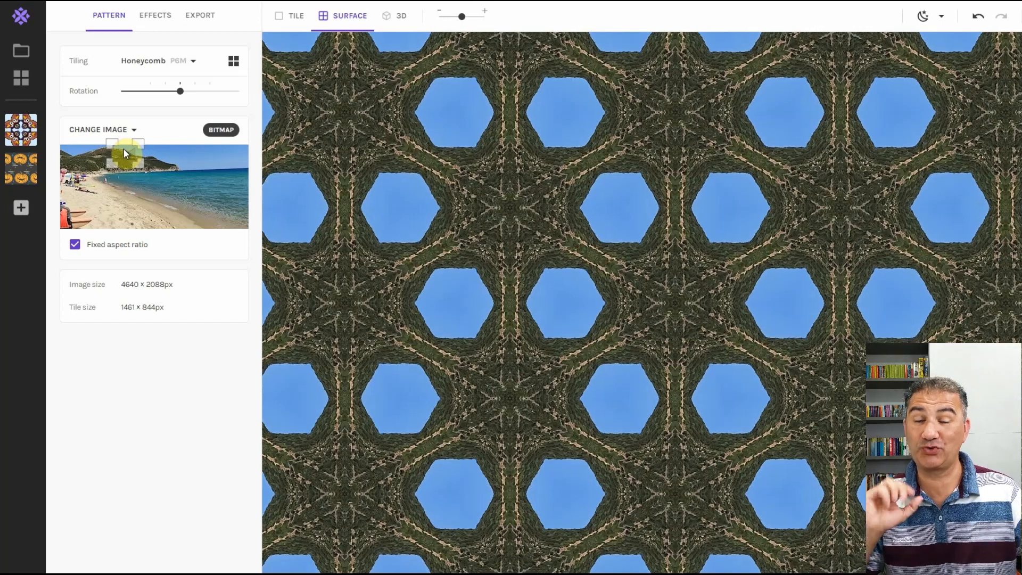
{"action": "left_click_drag", "start_coordinate": [124, 148], "coordinate": [104, 163]}
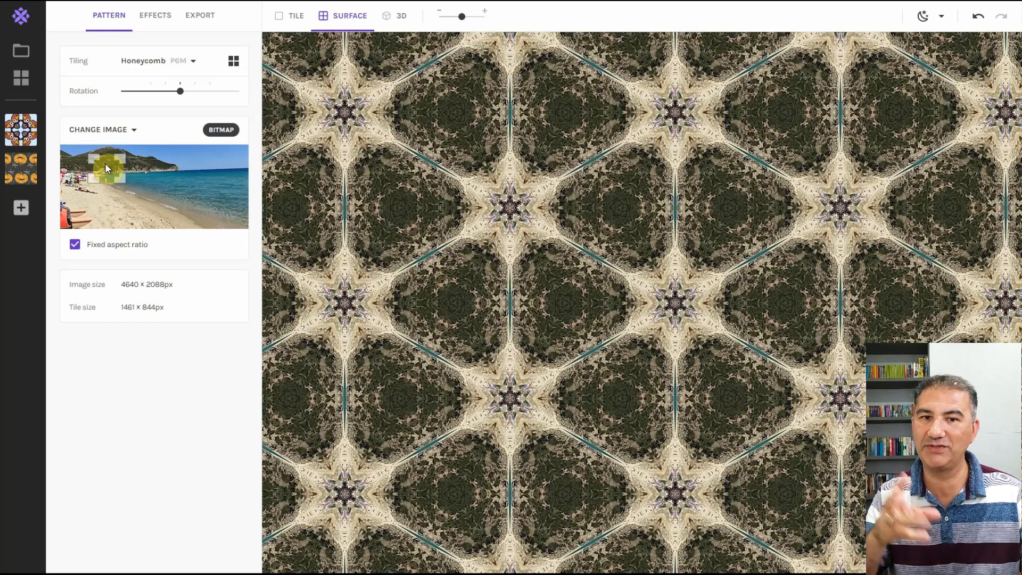
{"action": "left_click_drag", "start_coordinate": [106, 167], "coordinate": [83, 174]}
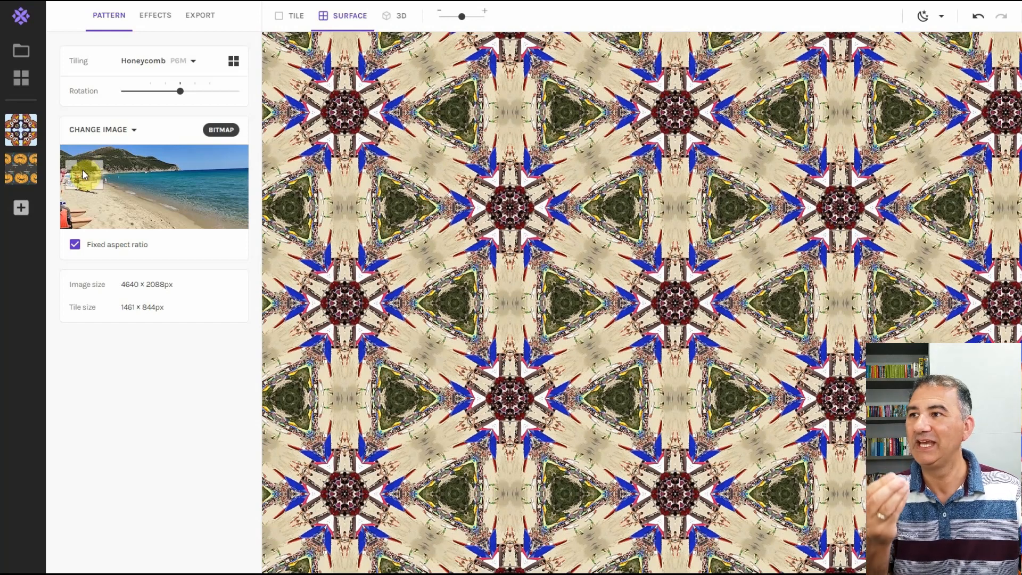
{"action": "left_click_drag", "start_coordinate": [84, 174], "coordinate": [67, 218]}
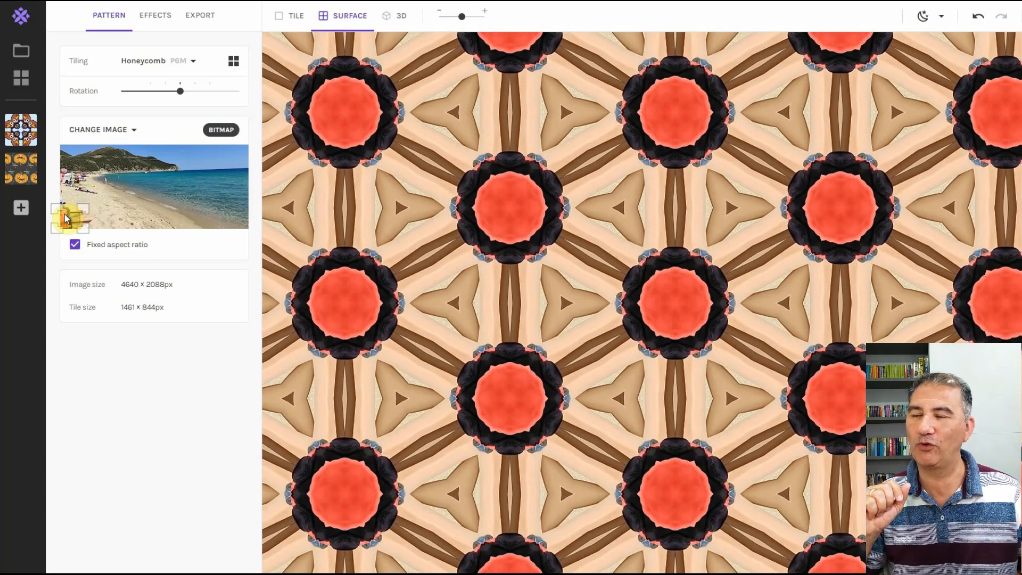
{"action": "left_click_drag", "start_coordinate": [65, 215], "coordinate": [65, 214]}
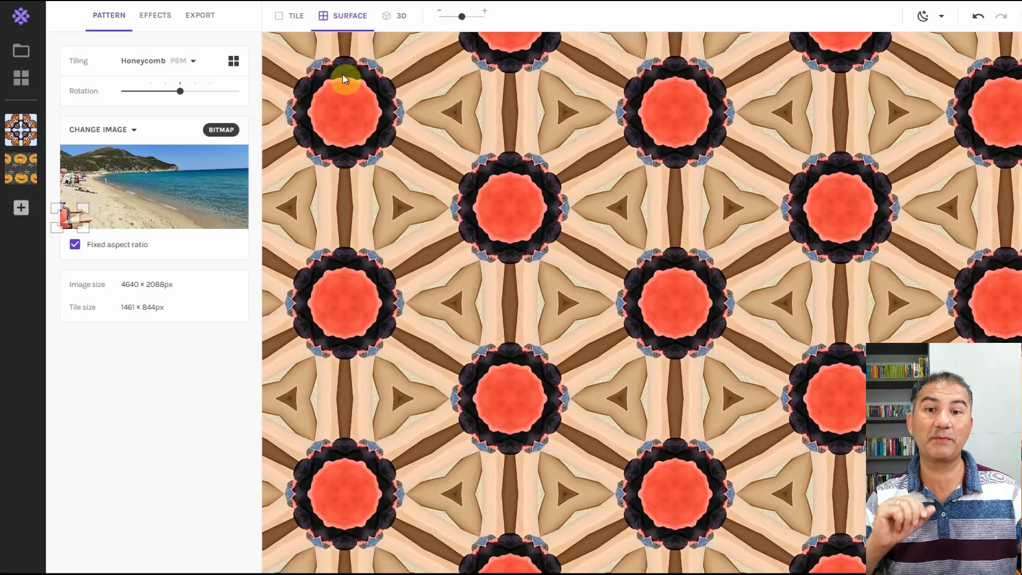
Preview the honeycomb beach pattern on the upright cushion in 3D
{"action": "left_click", "coordinate": [385, 19]}
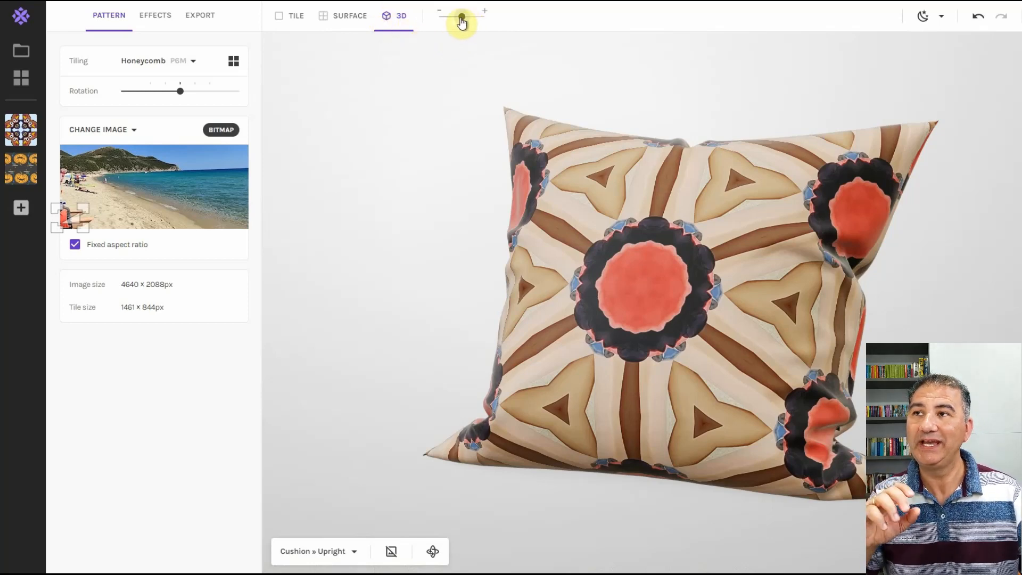
Reduce the pattern's scale on the upright cushion and rotate the cushion to check it from the side and underneath
{"action": "left_click_drag", "start_coordinate": [462, 21], "coordinate": [440, 24]}
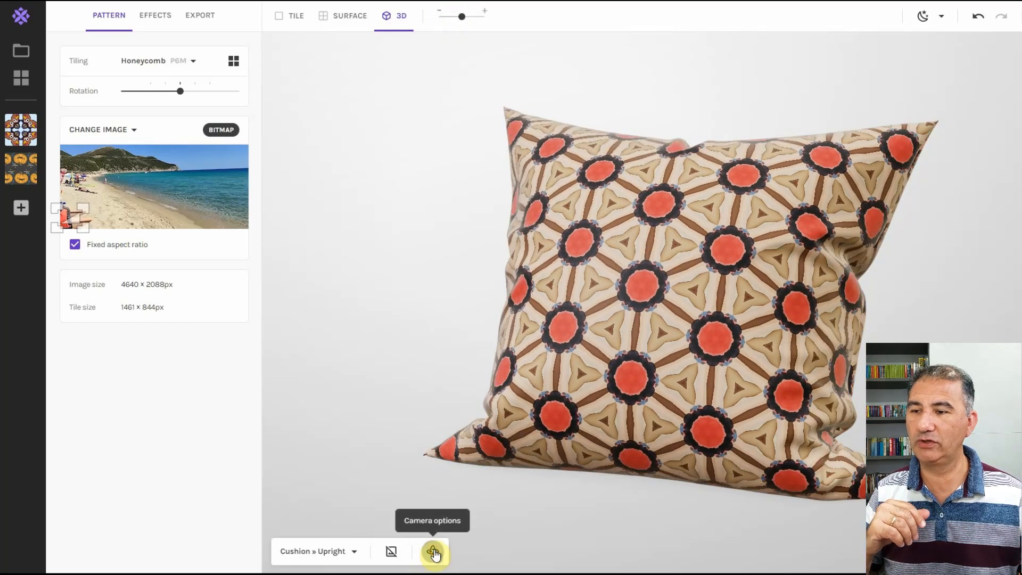
{"action": "left_click", "coordinate": [433, 552]}
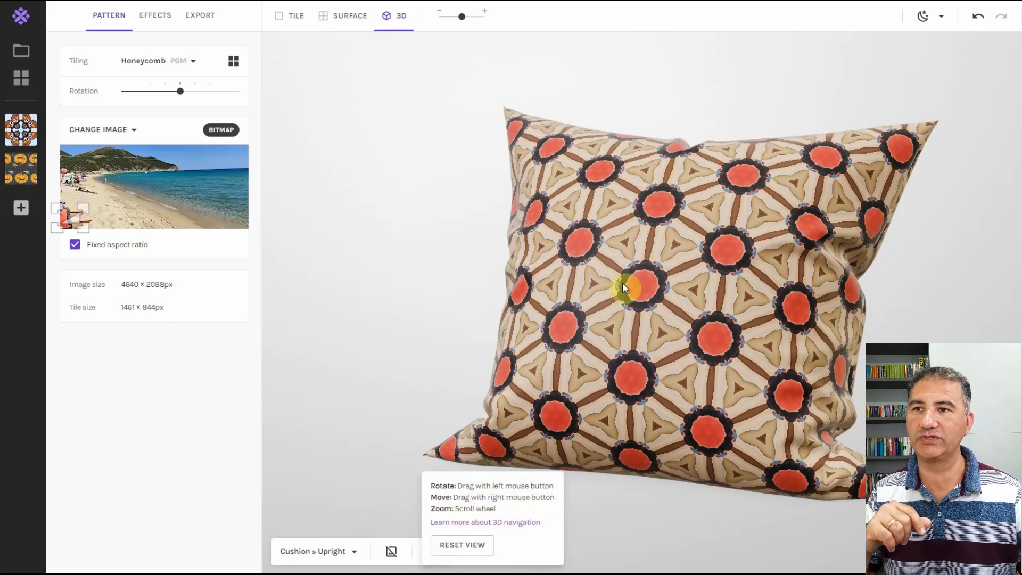
{"action": "left_click", "coordinate": [472, 296]}
{"action": "left_click_drag", "start_coordinate": [620, 296], "coordinate": [359, 300]}
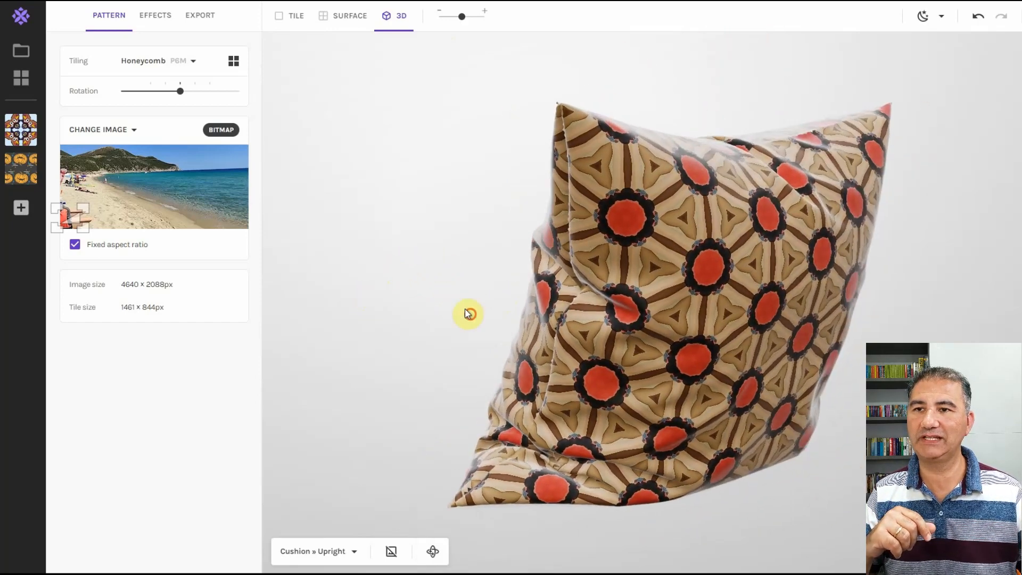
{"action": "left_click_drag", "start_coordinate": [469, 314], "coordinate": [404, 162]}
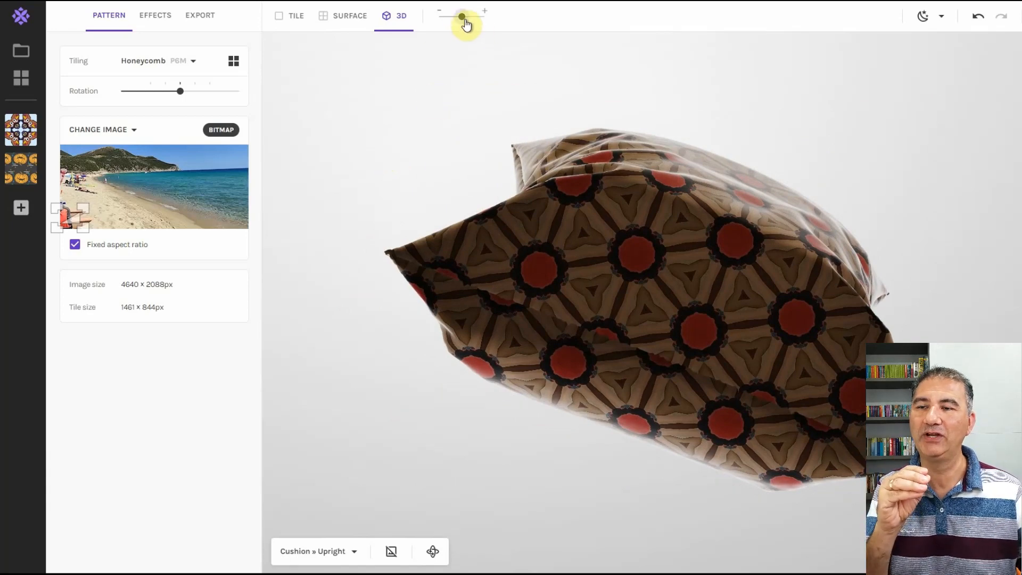
{"action": "left_click_drag", "start_coordinate": [462, 18], "coordinate": [462, 18]}
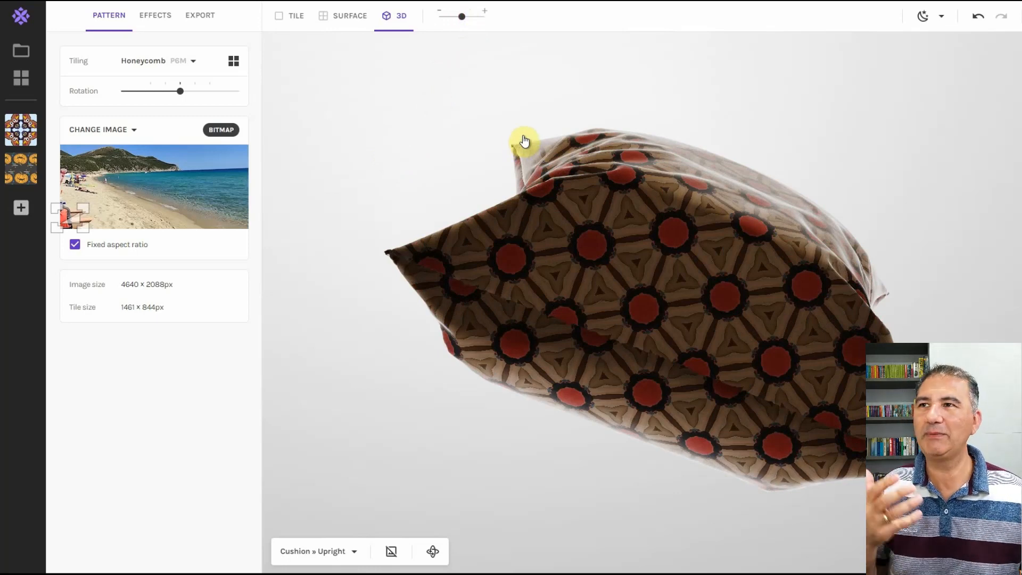
Examine the patterned cushion from the opposite side, both as a whole and close up on its fabric texture
{"action": "left_click_drag", "start_coordinate": [685, 233], "coordinate": [557, 287]}
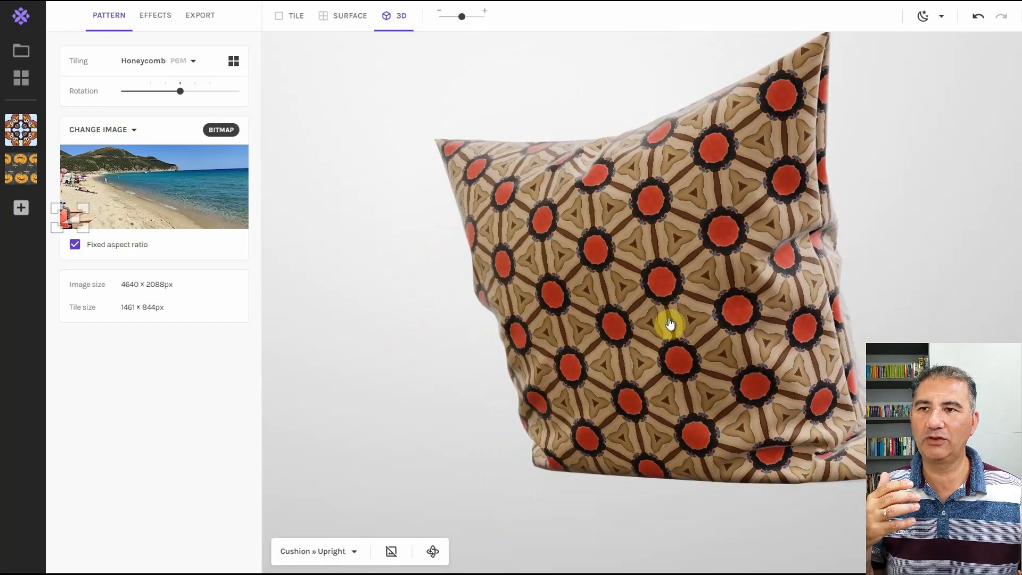
{"action": "left_click_drag", "start_coordinate": [670, 324], "coordinate": [629, 322]}
{"action": "scroll", "coordinate": [621, 352], "scroll_direction": "down", "scroll_amount": 2}
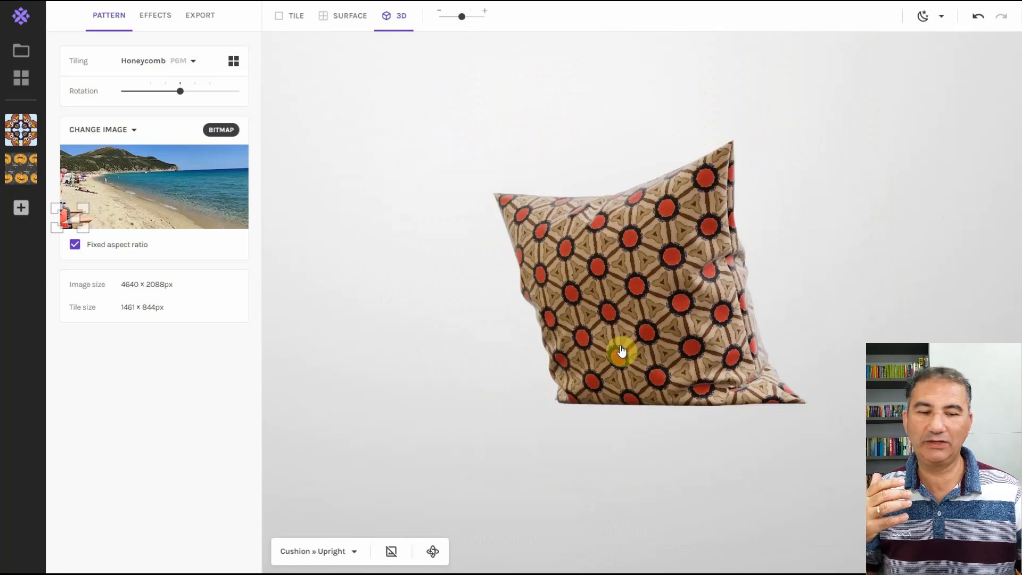
{"action": "scroll", "coordinate": [621, 351], "scroll_direction": "up", "scroll_amount": 8}
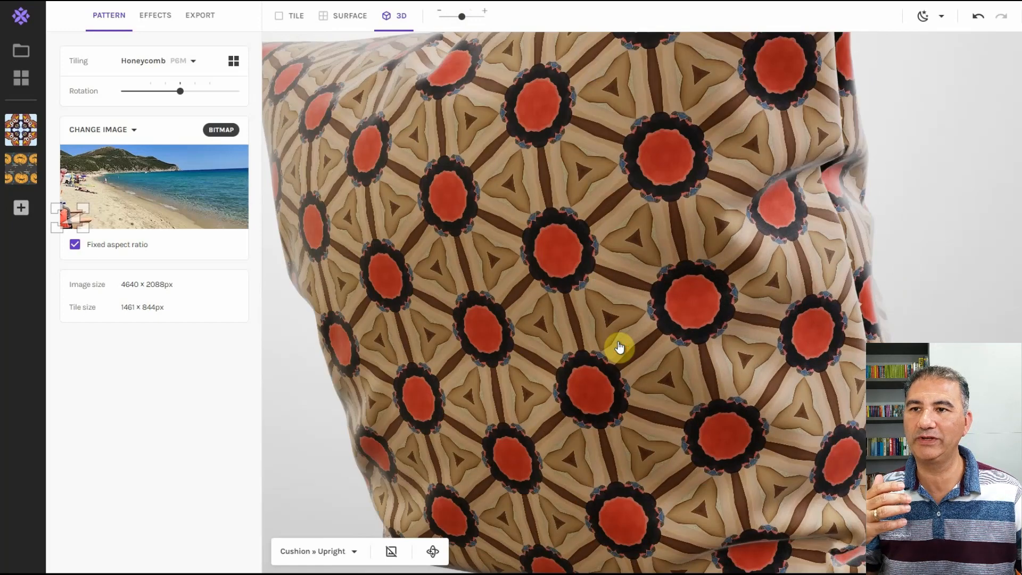
{"action": "scroll", "coordinate": [619, 347], "scroll_direction": "up", "scroll_amount": 3}
{"action": "scroll", "coordinate": [620, 347], "scroll_direction": "down", "scroll_amount": 5}
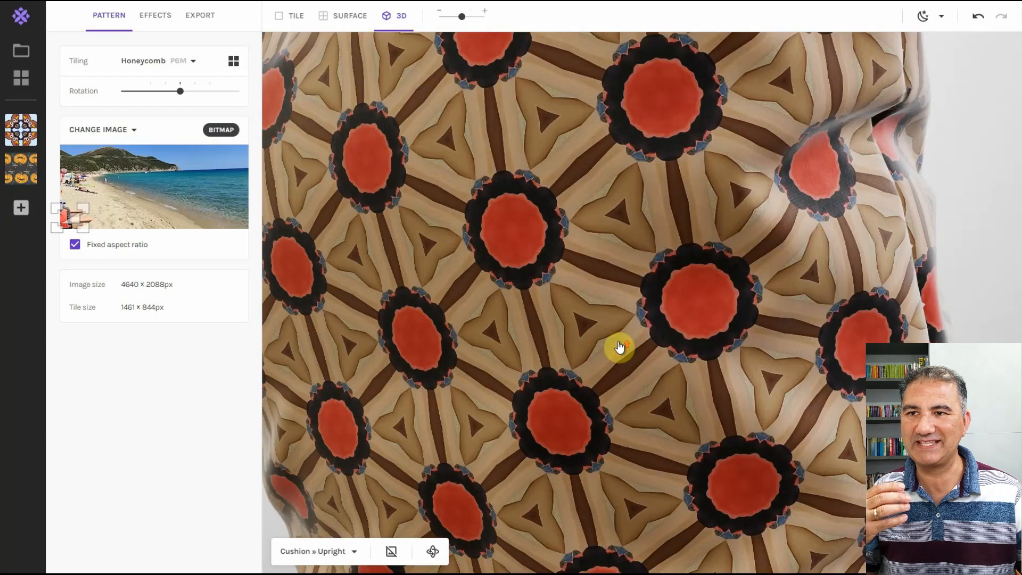
{"action": "scroll", "coordinate": [620, 347], "scroll_direction": "up", "scroll_amount": 5}
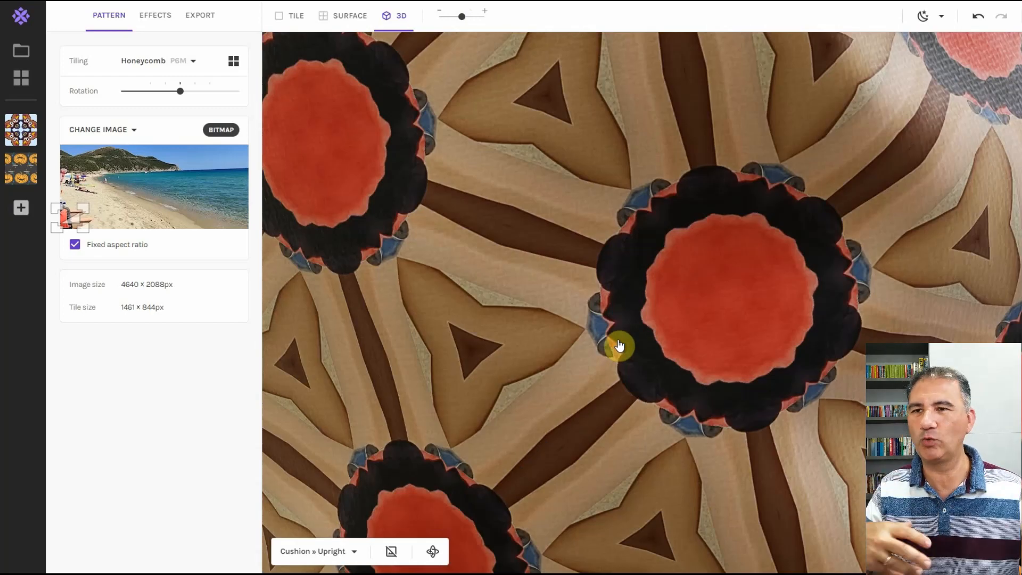
{"action": "scroll", "coordinate": [619, 346], "scroll_direction": "down", "scroll_amount": 5}
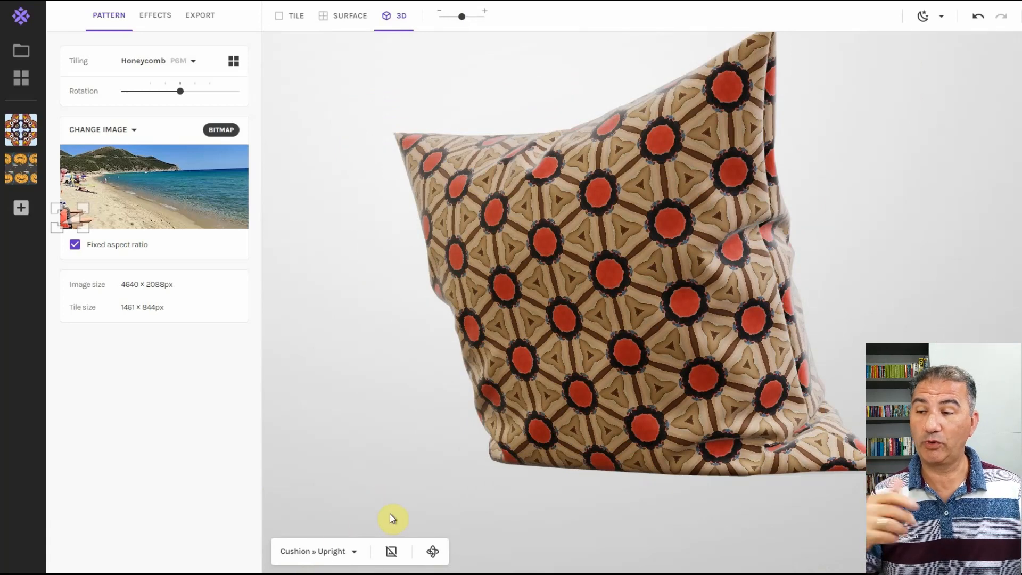
Preview the beach pattern on the Mug, T-shirt » Men and Blanket models in turn
{"action": "left_click", "coordinate": [351, 552]}
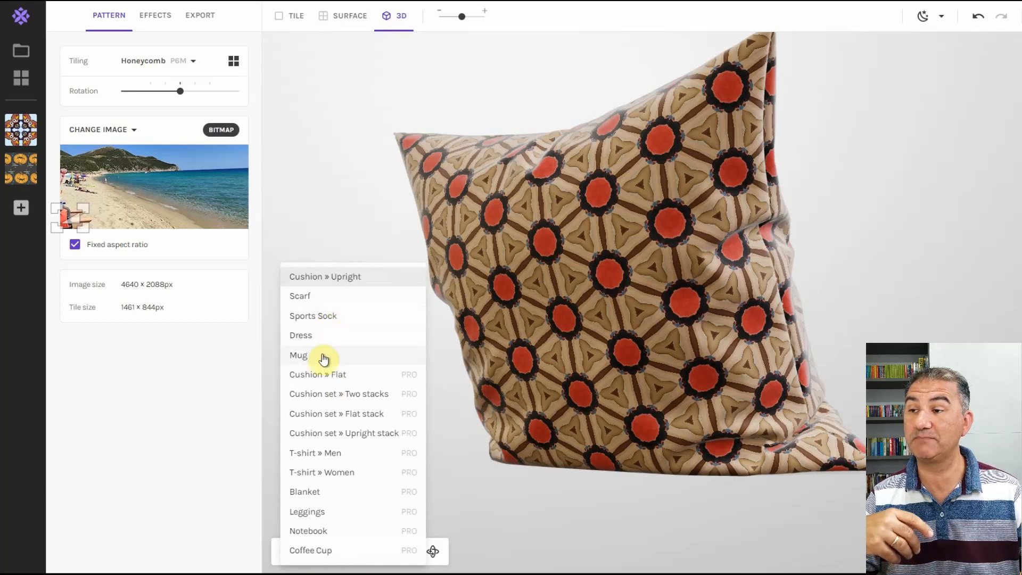
{"action": "left_click", "coordinate": [308, 361]}
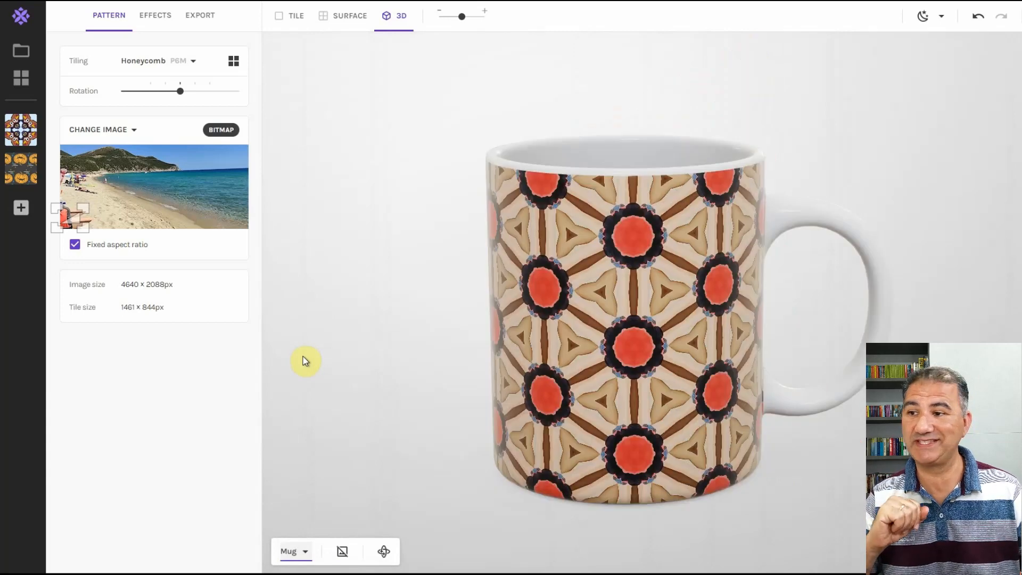
{"action": "left_click", "coordinate": [292, 552]}
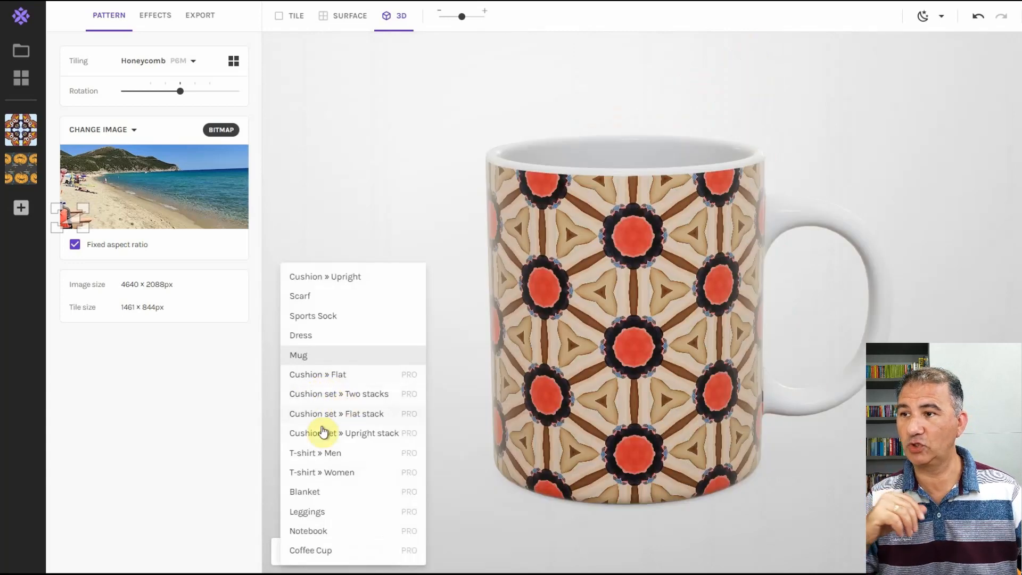
{"action": "left_click", "coordinate": [330, 454]}
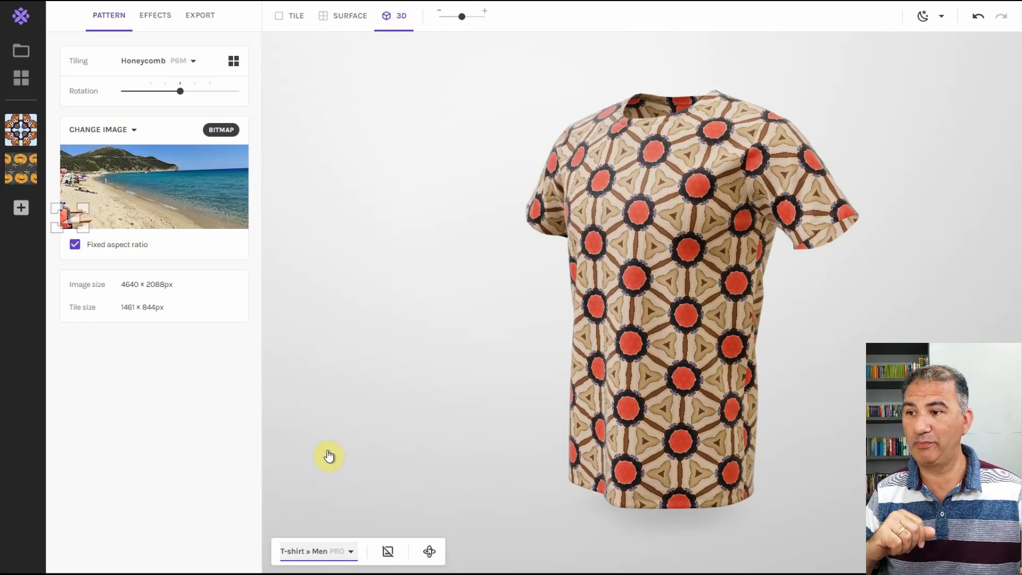
{"action": "left_click", "coordinate": [352, 554]}
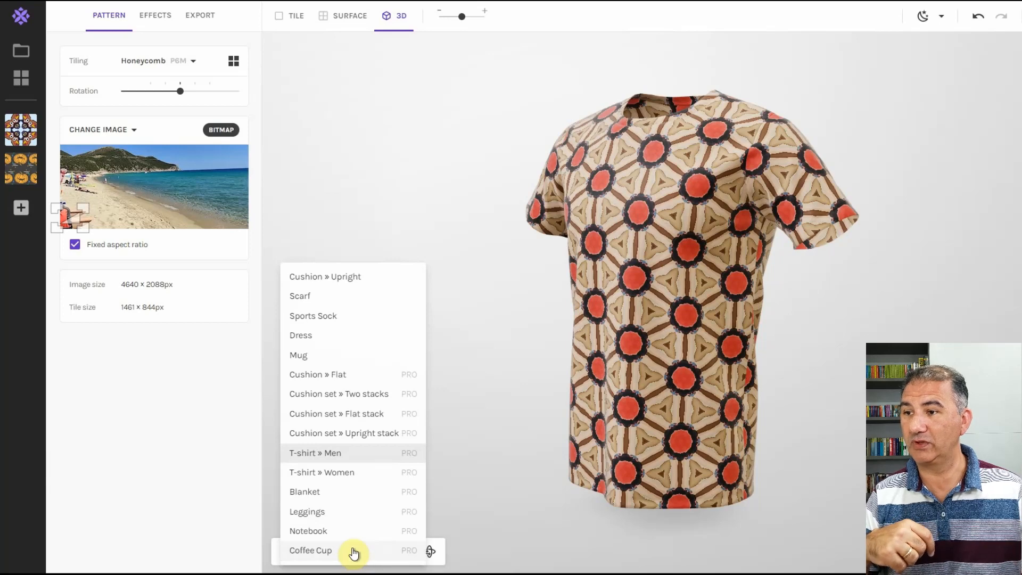
{"action": "left_click", "coordinate": [337, 488]}
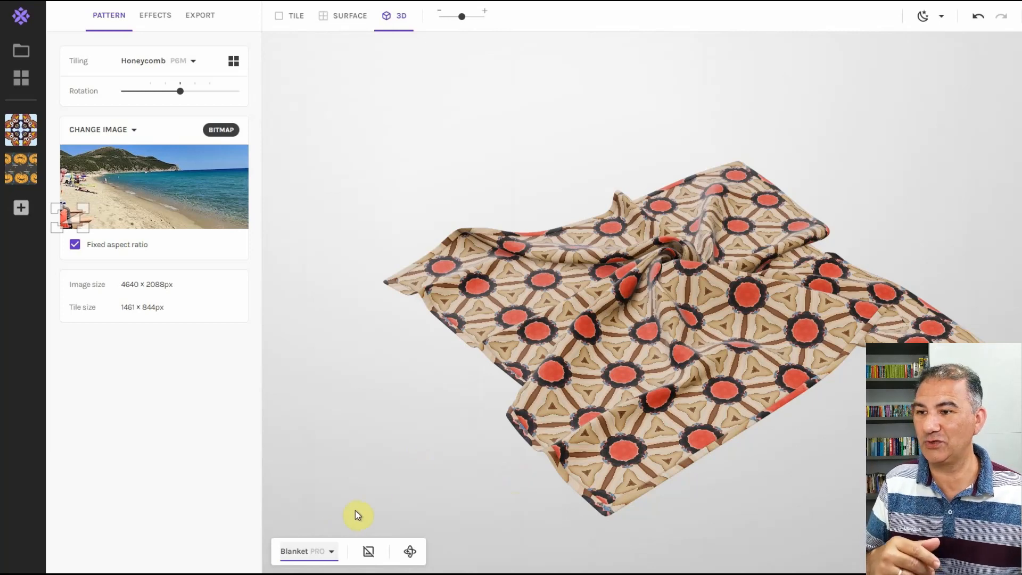
Switch the 3D preview to the Leggings model and reduce the pattern's scale on it
{"action": "left_click", "coordinate": [330, 554]}
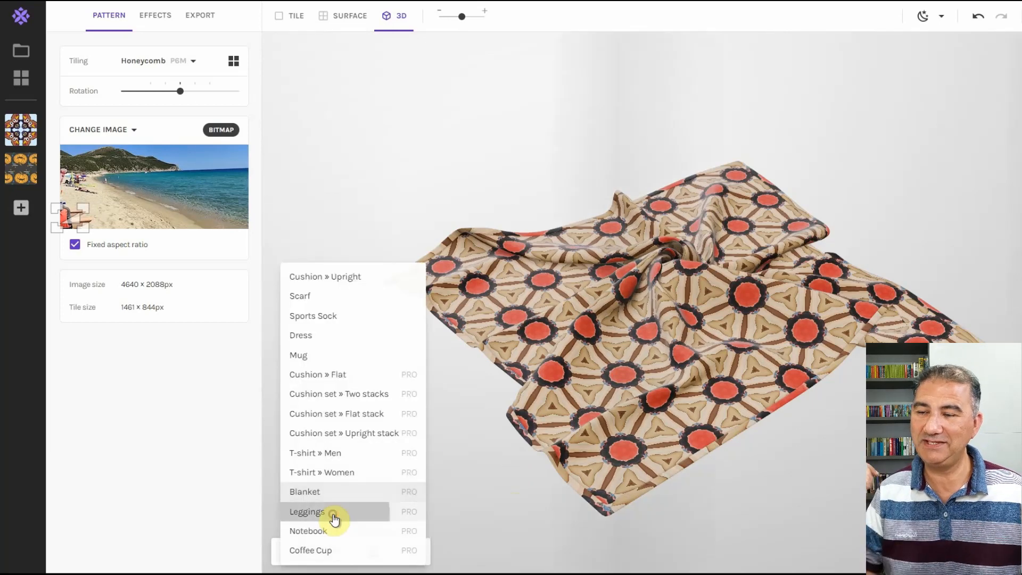
{"action": "left_click", "coordinate": [334, 514]}
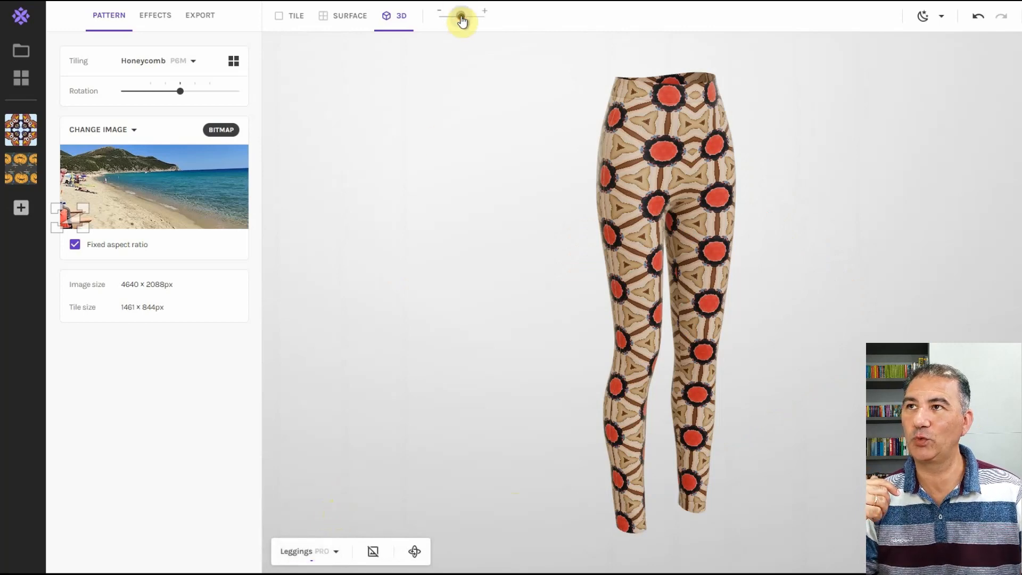
{"action": "left_click_drag", "start_coordinate": [462, 22], "coordinate": [445, 24]}
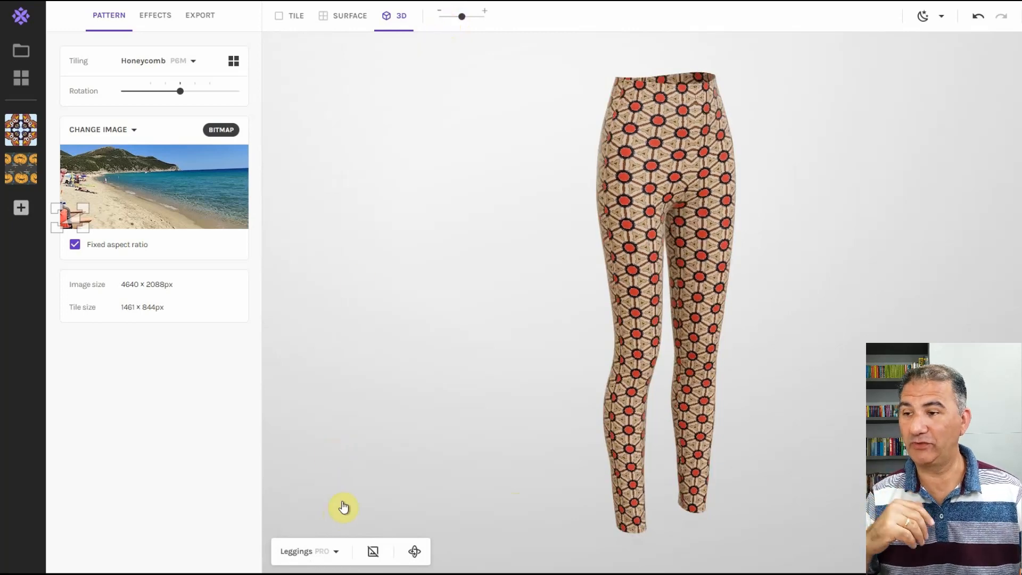
{"action": "left_click", "coordinate": [336, 552]}
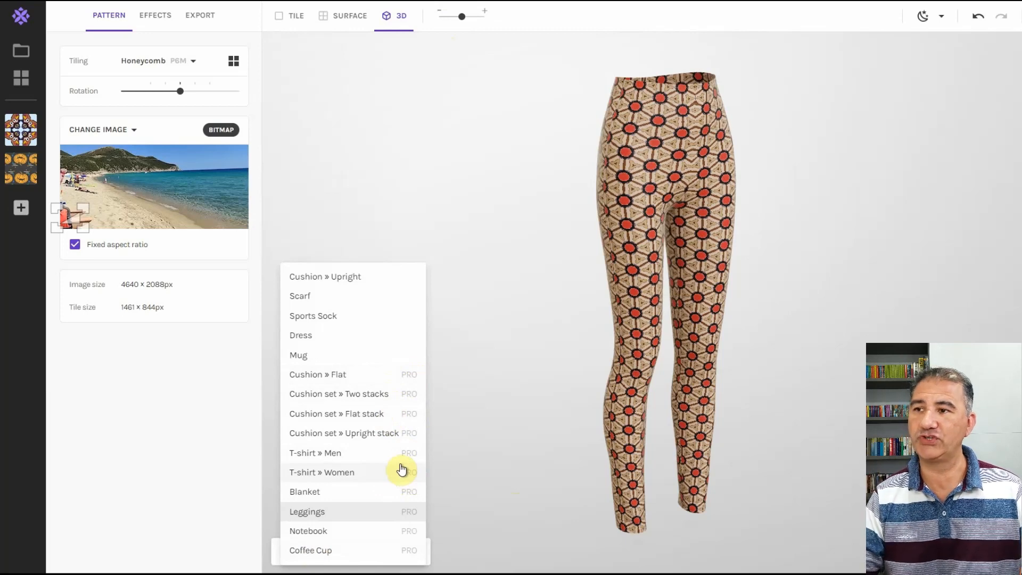
{"action": "mouse_move", "coordinate": [309, 574]}
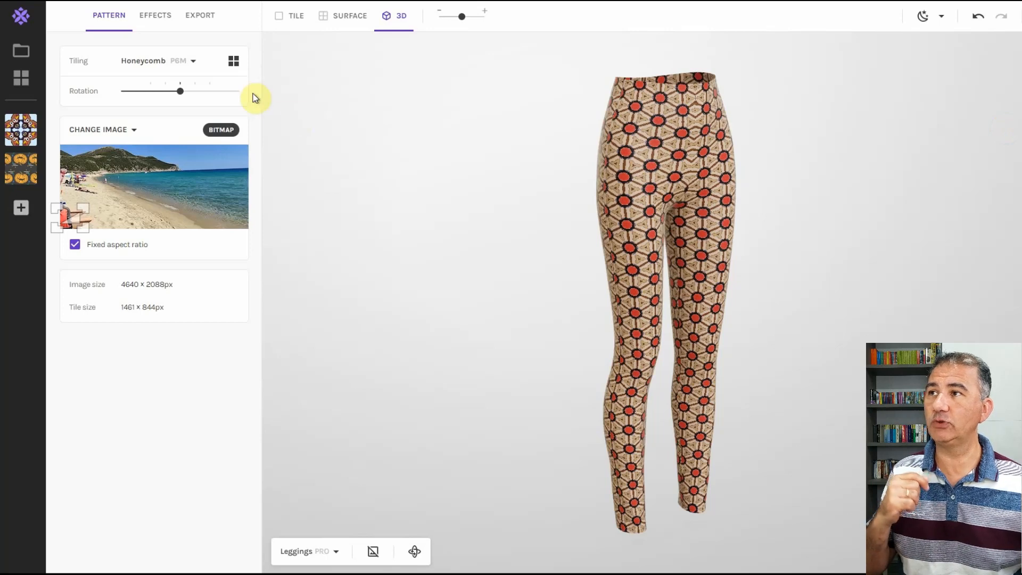
Open the 3D export settings, compare the Custom and Fit preview area sizes, and reduce the size to fit the export limit
{"action": "left_click", "coordinate": [204, 19]}
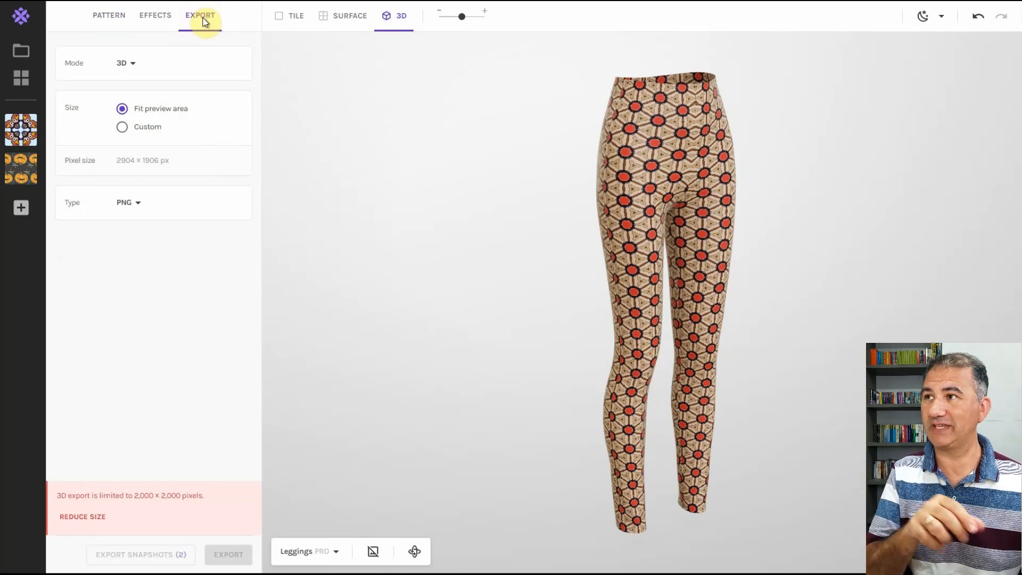
{"action": "left_click", "coordinate": [134, 66]}
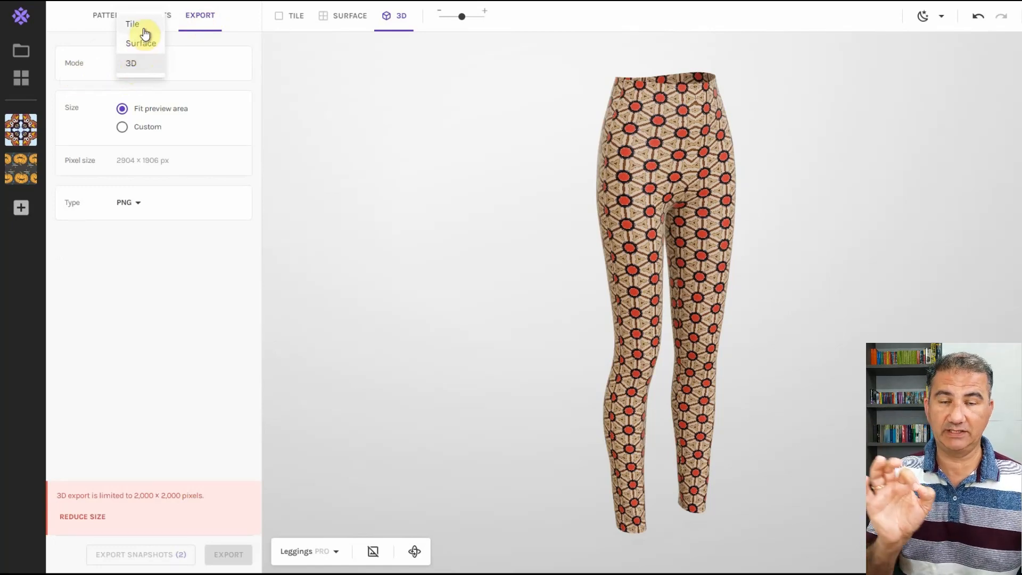
{"action": "left_click", "coordinate": [305, 145]}
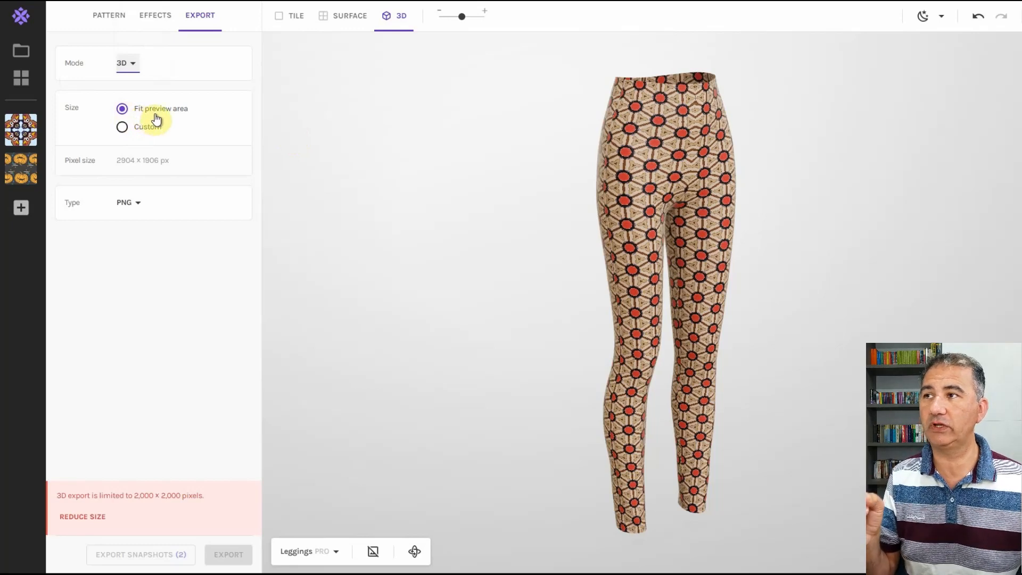
{"action": "left_click", "coordinate": [123, 128]}
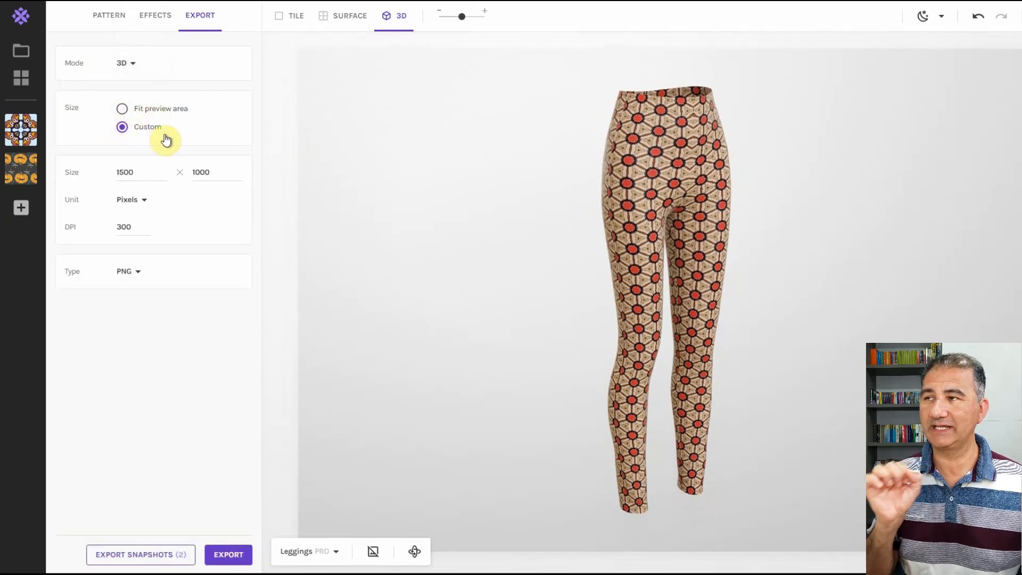
{"action": "left_click", "coordinate": [123, 109]}
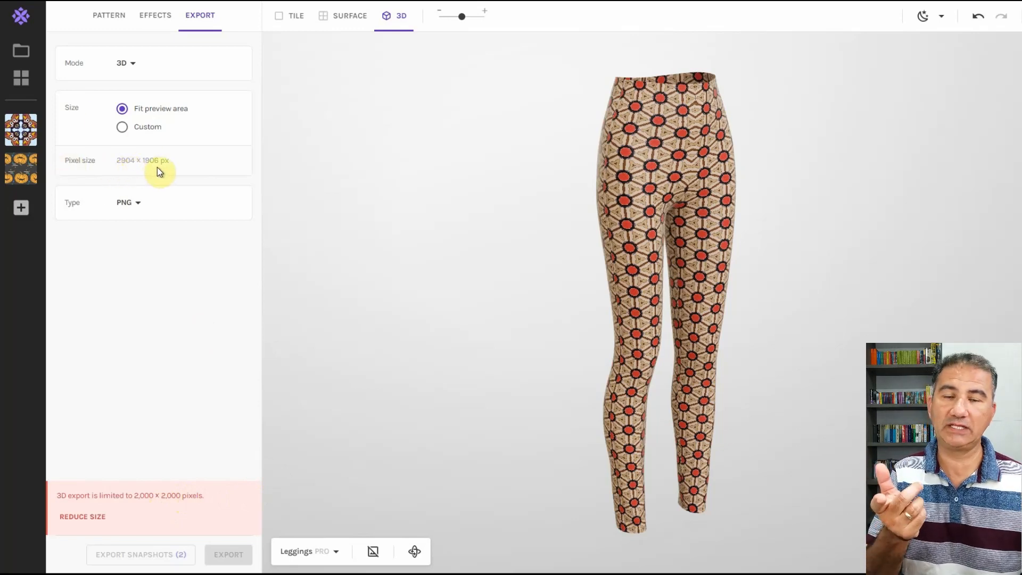
{"action": "left_click", "coordinate": [82, 517]}
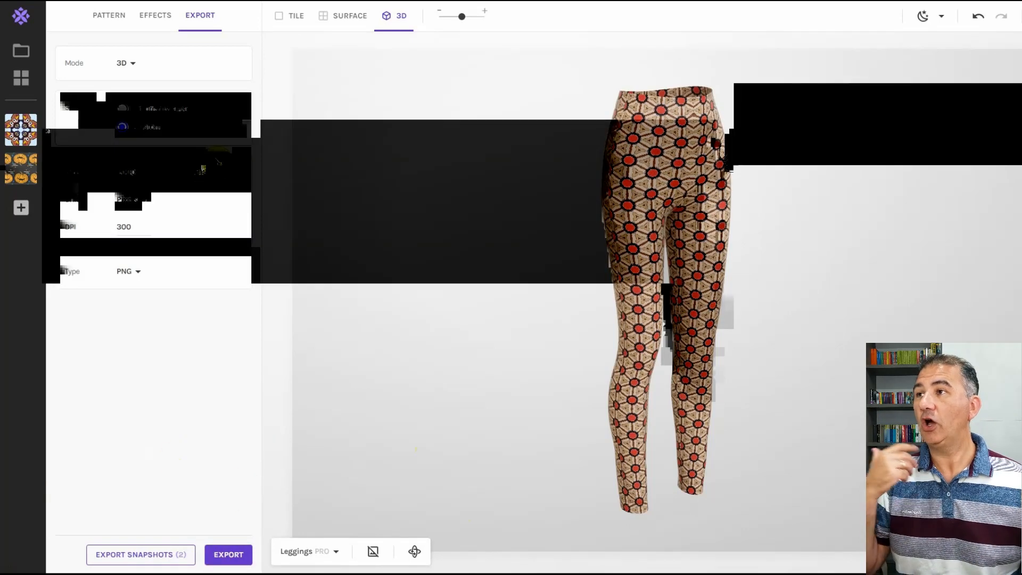
Compare the Surface and Tile export modes, leaving the export mode set to Surface
{"action": "left_click", "coordinate": [133, 67]}
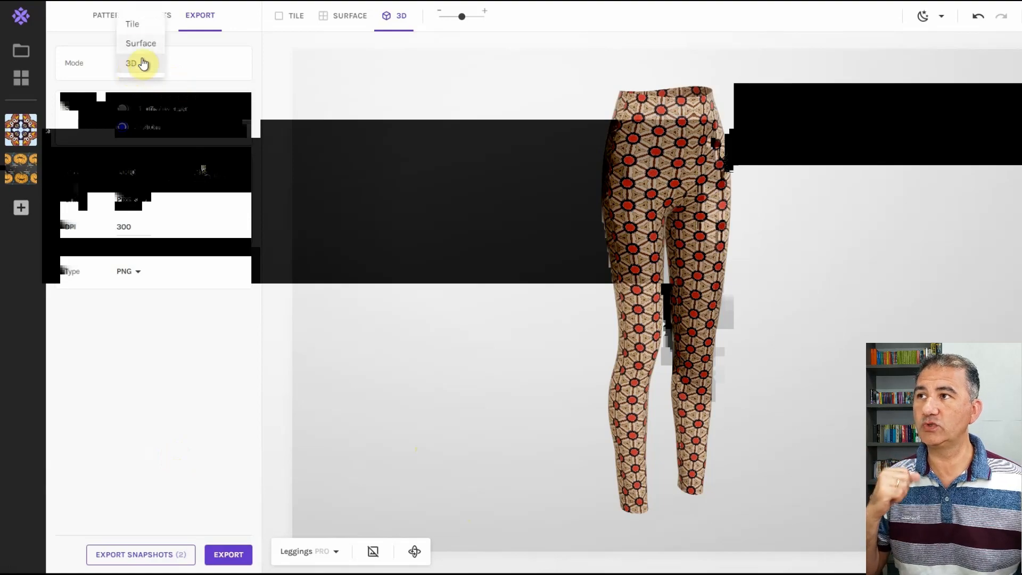
{"action": "left_click", "coordinate": [145, 46]}
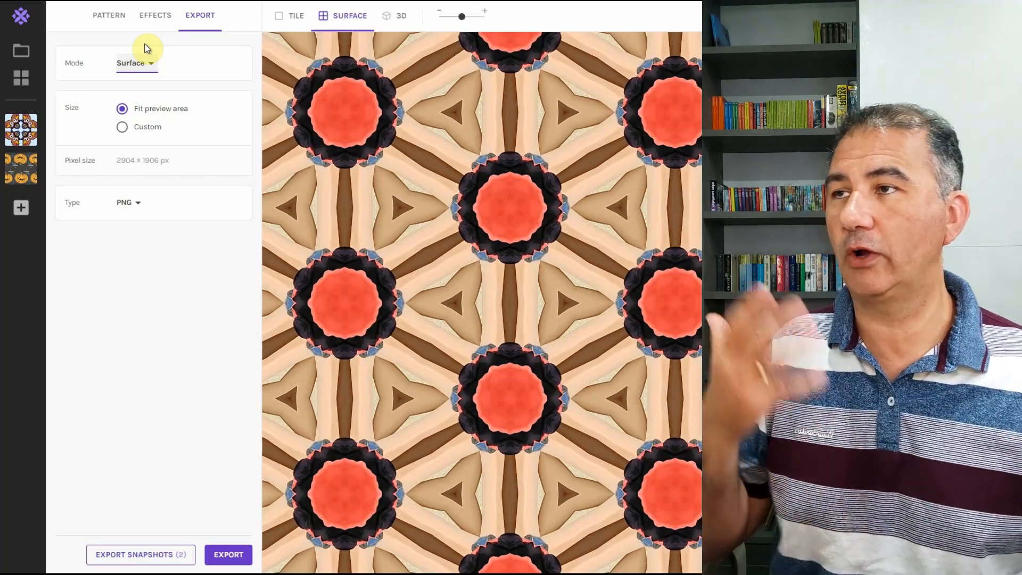
{"action": "left_click", "coordinate": [153, 65]}
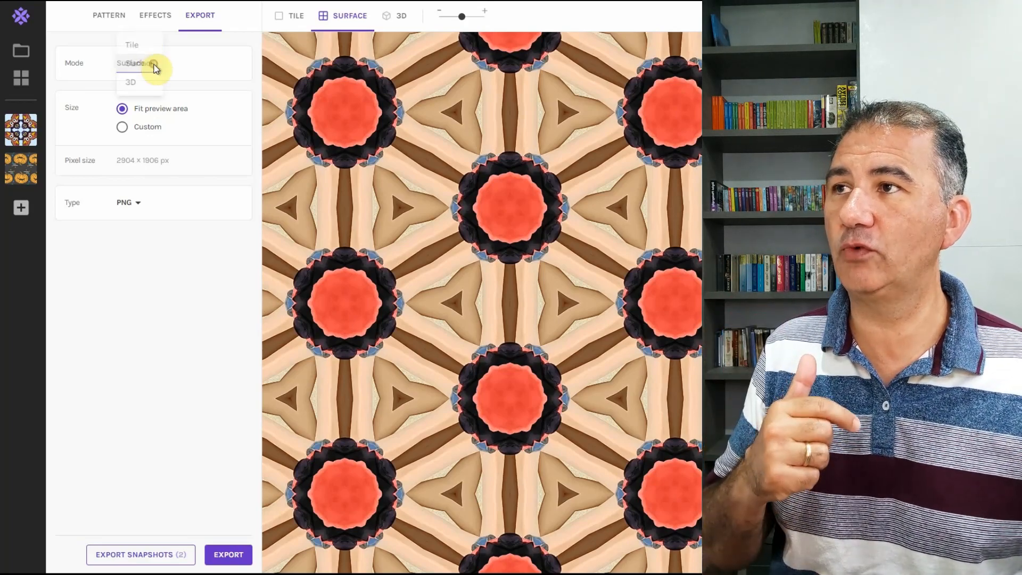
{"action": "left_click", "coordinate": [138, 43]}
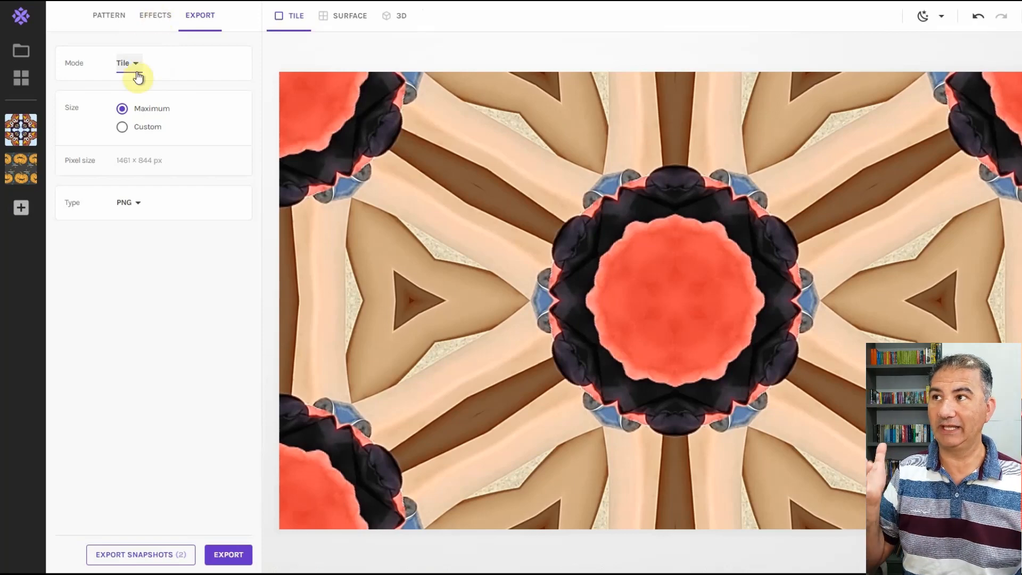
{"action": "left_click", "coordinate": [133, 68]}
{"action": "left_click", "coordinate": [133, 84]}
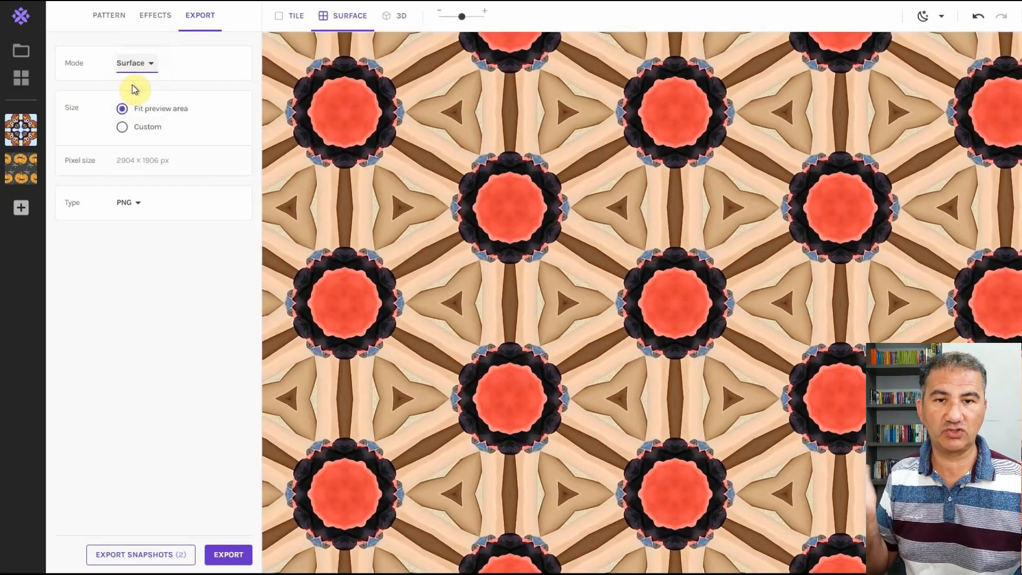